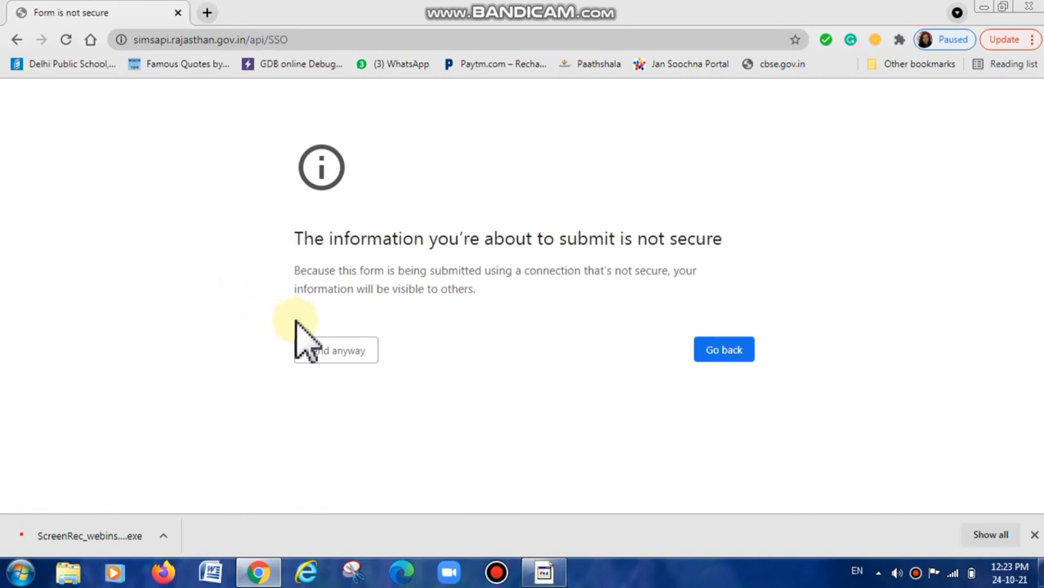
Proceed past the insecure-form warning and open the manual stock entry form for the godown
click(314, 349)
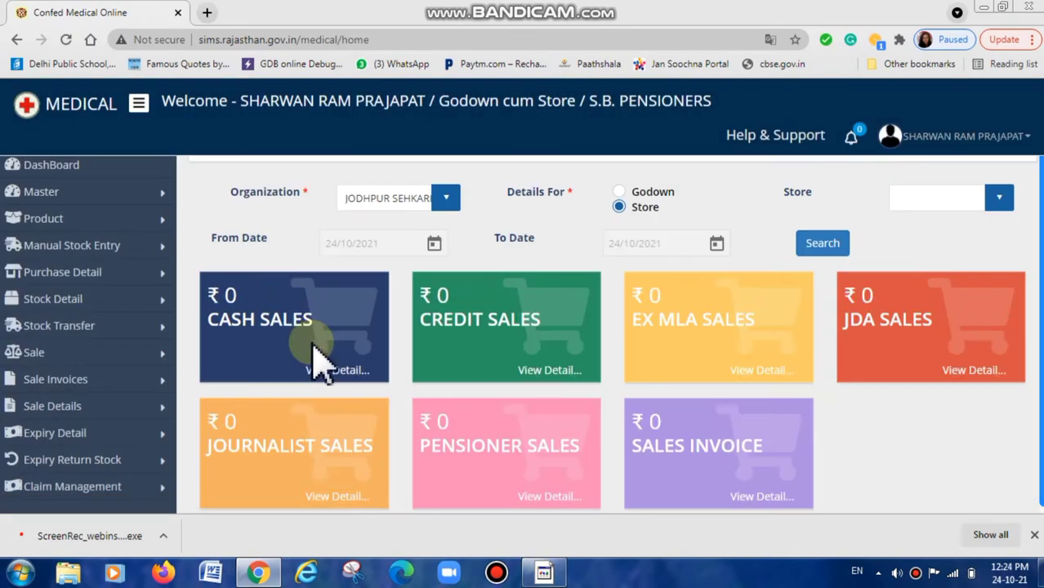
click(122, 249)
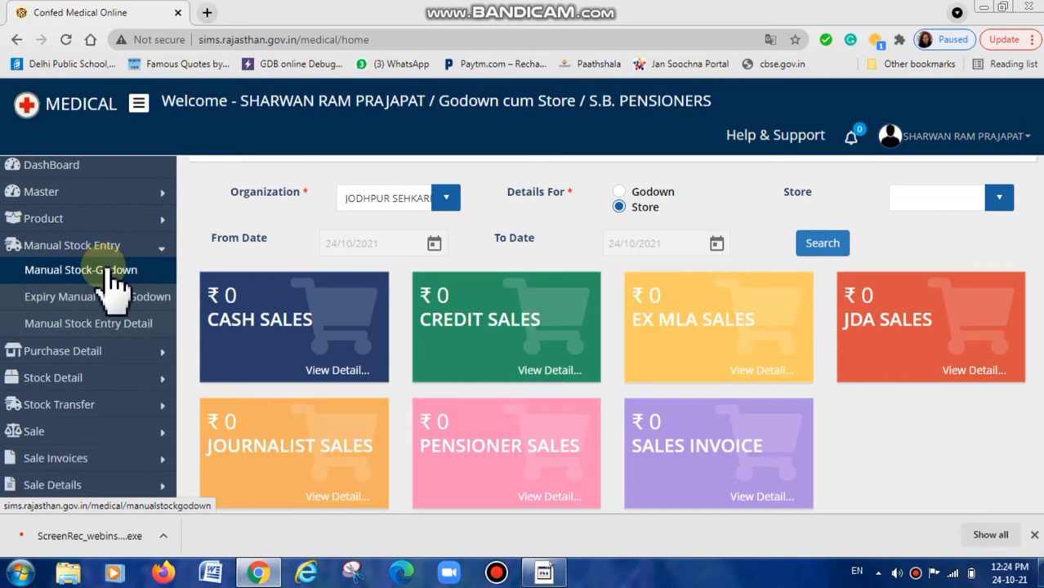
click(113, 269)
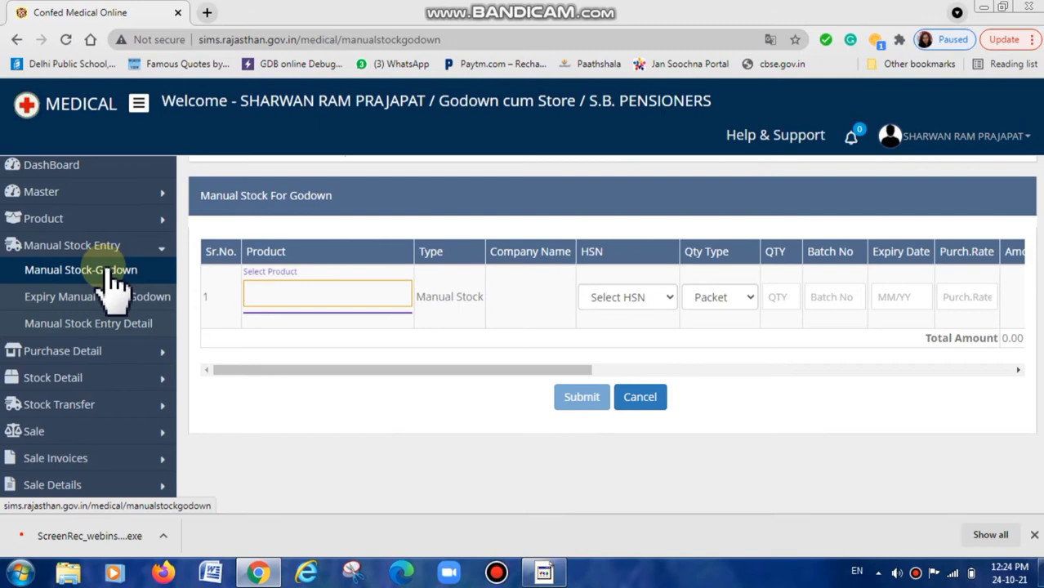
Find "pantocid" and choose PANTOCID- DSR CAP 1*15 as the product in the first row
text(pant)
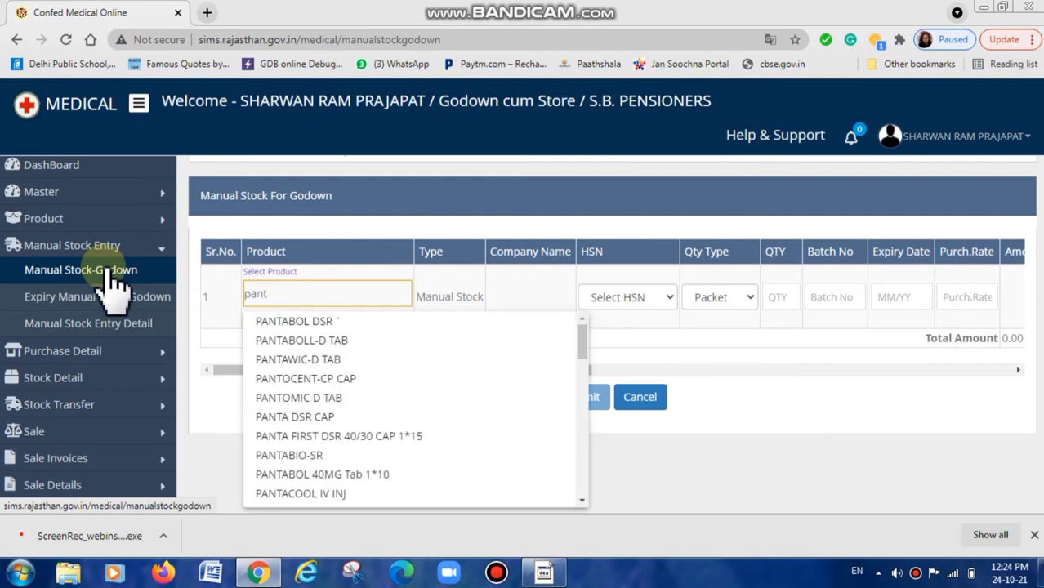
text(ocid)
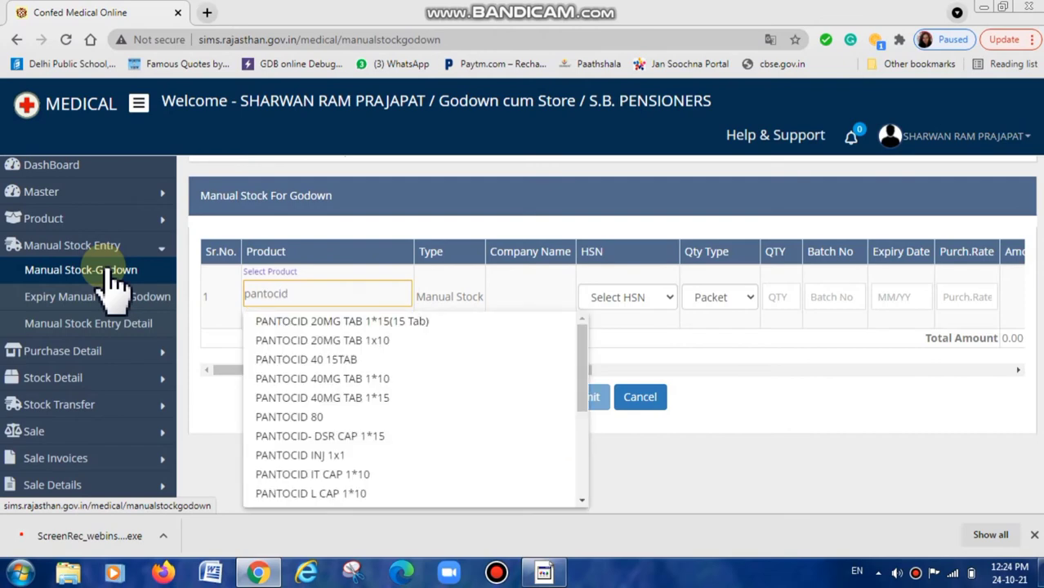
click(282, 435)
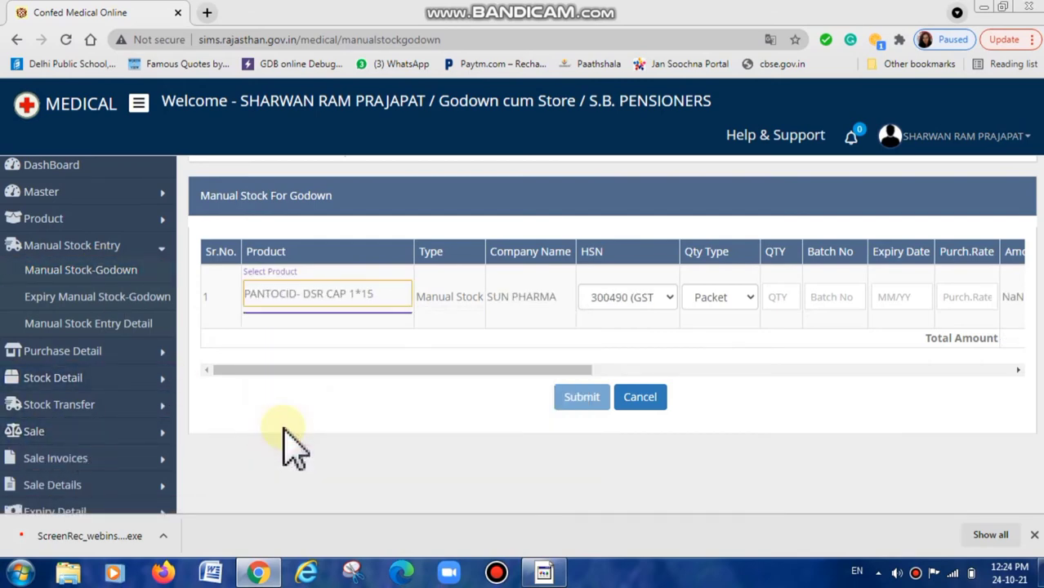
Keep the filled-in HSN, set the quantity type to Pcs / Tab and enter a quantity of 15
click(577, 299)
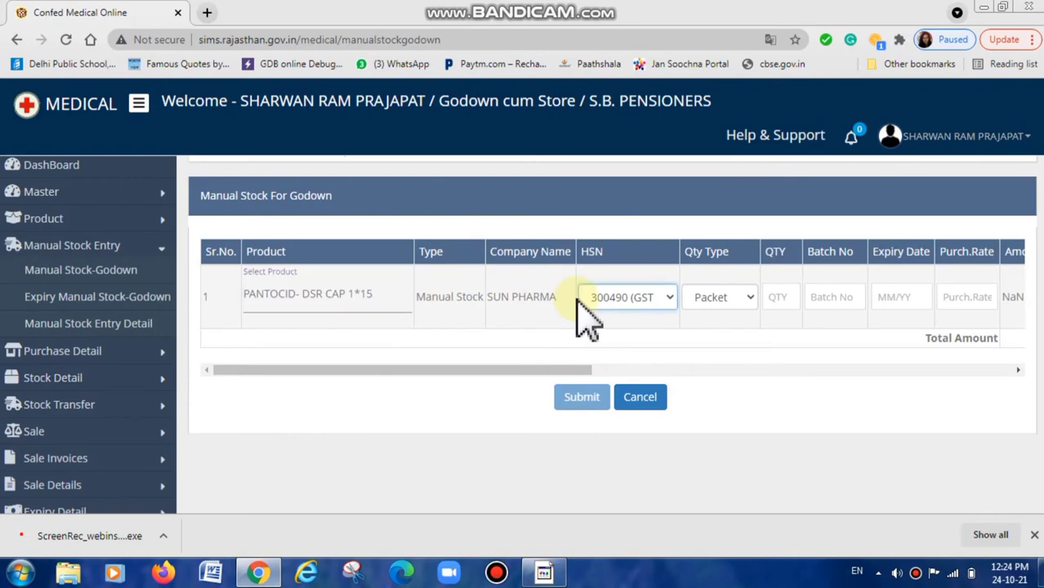
key(Tab)
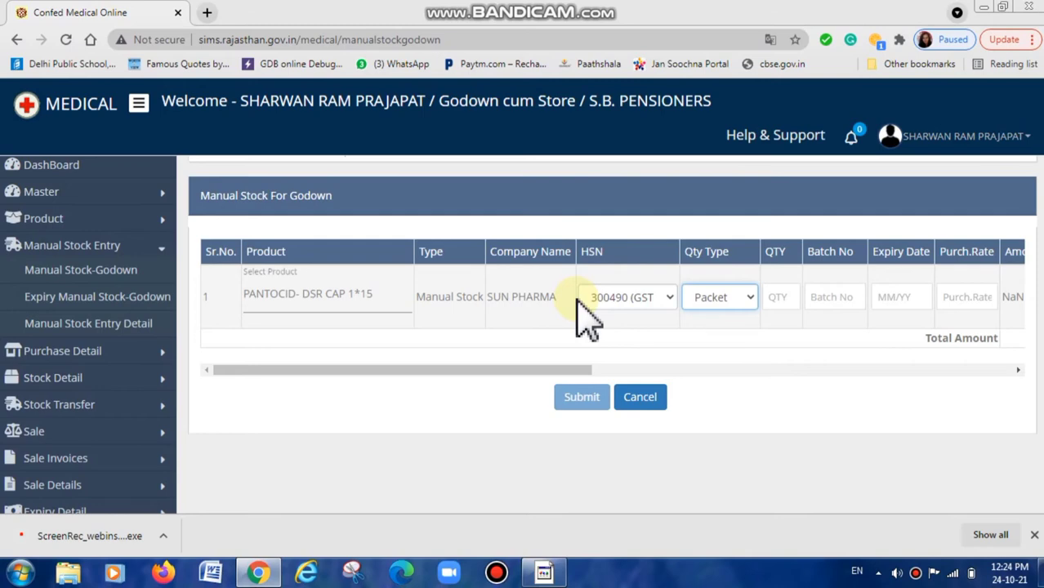
key(Down)
key(Tab)
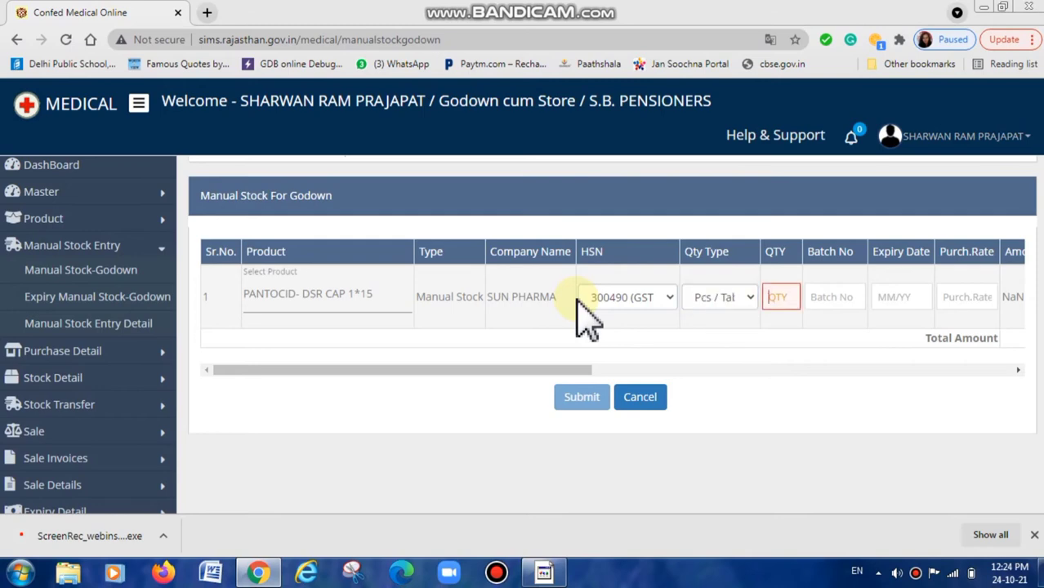
text(15)
key(Tab)
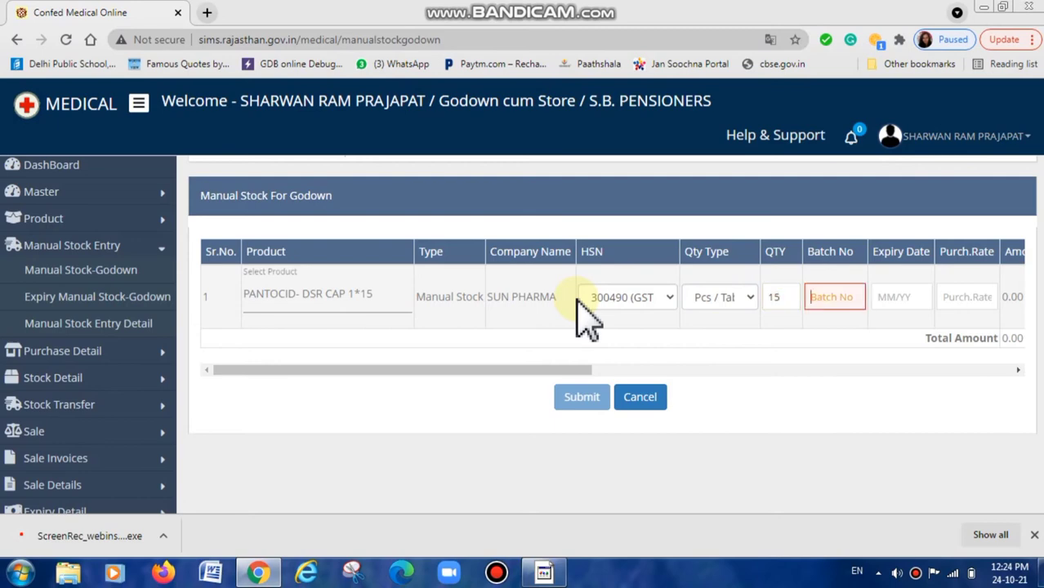
Enter batch number xyz7321 and expiry date 03/23 for the Pantocid row
text(x)
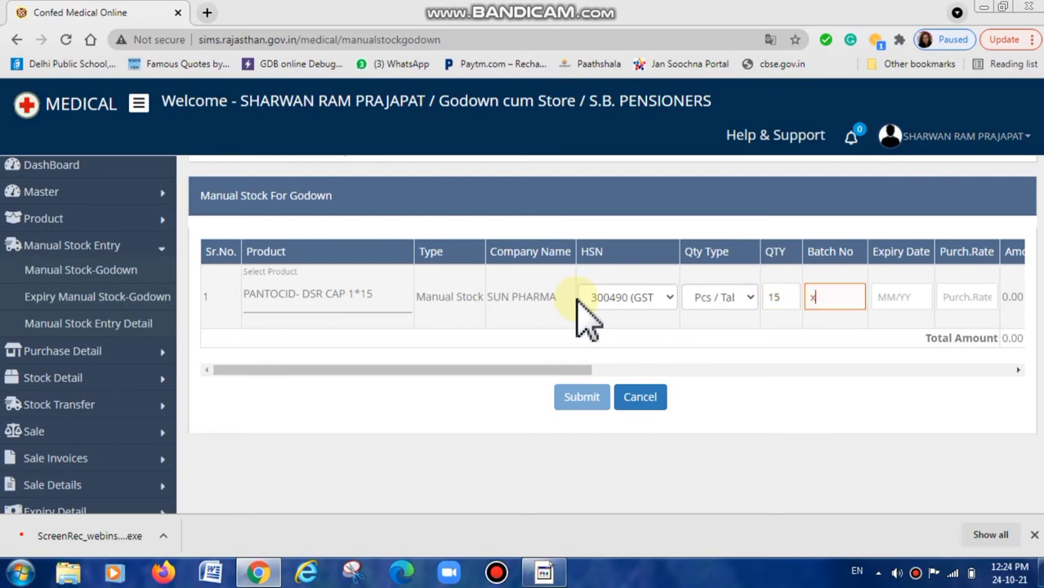
text(yz7321)
key(Tab)
text(0)
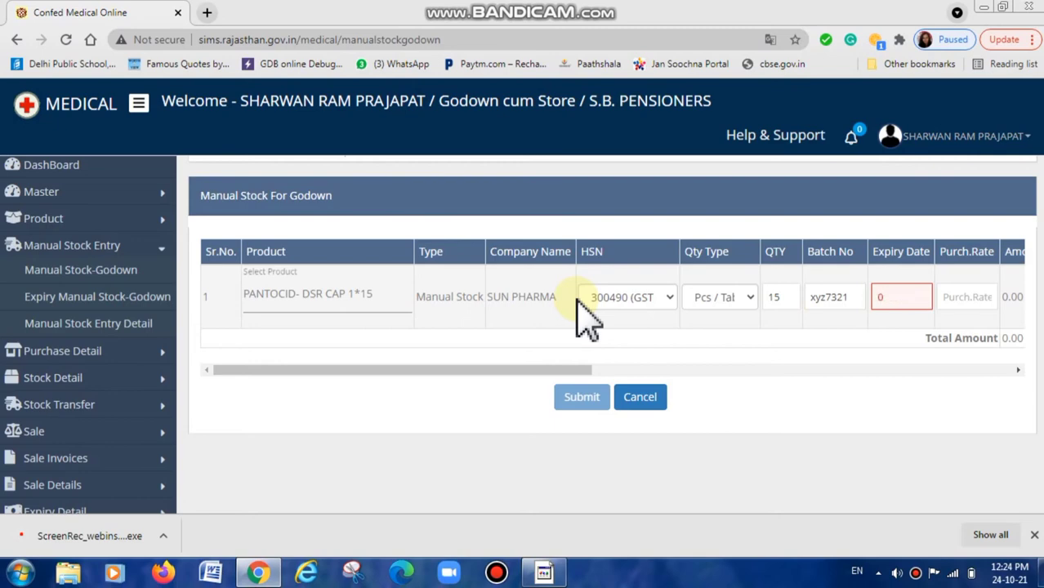
text(3/23)
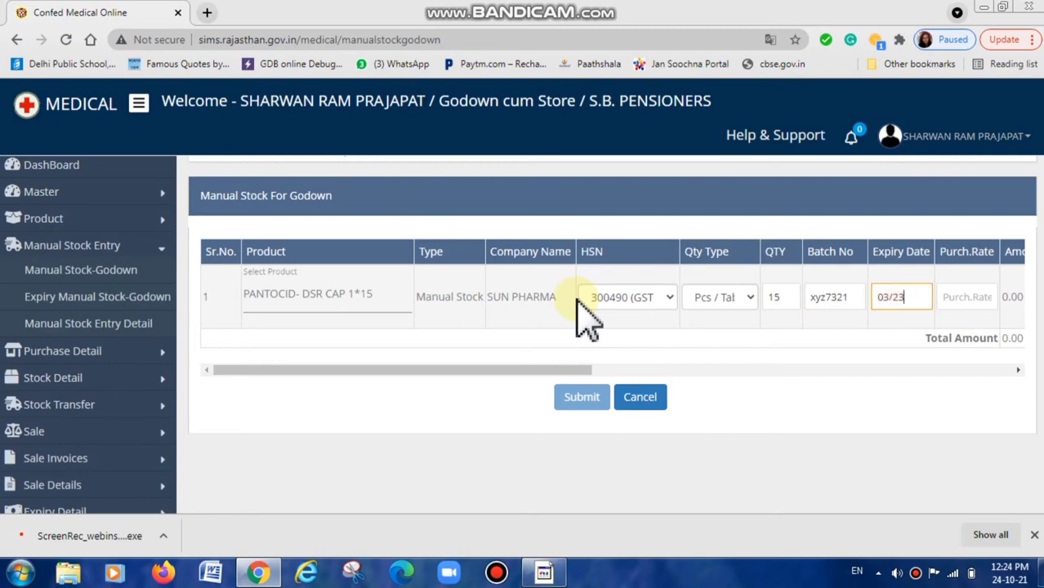
key(Tab)
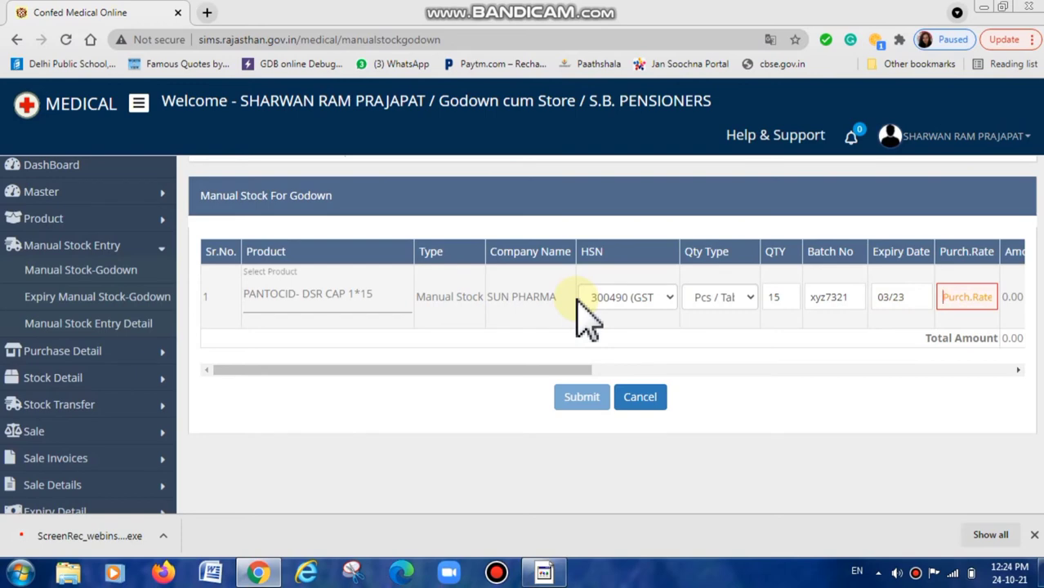
Set the purchase rate to 70 and leave the trade and scheme discount fields at their defaults
text(70)
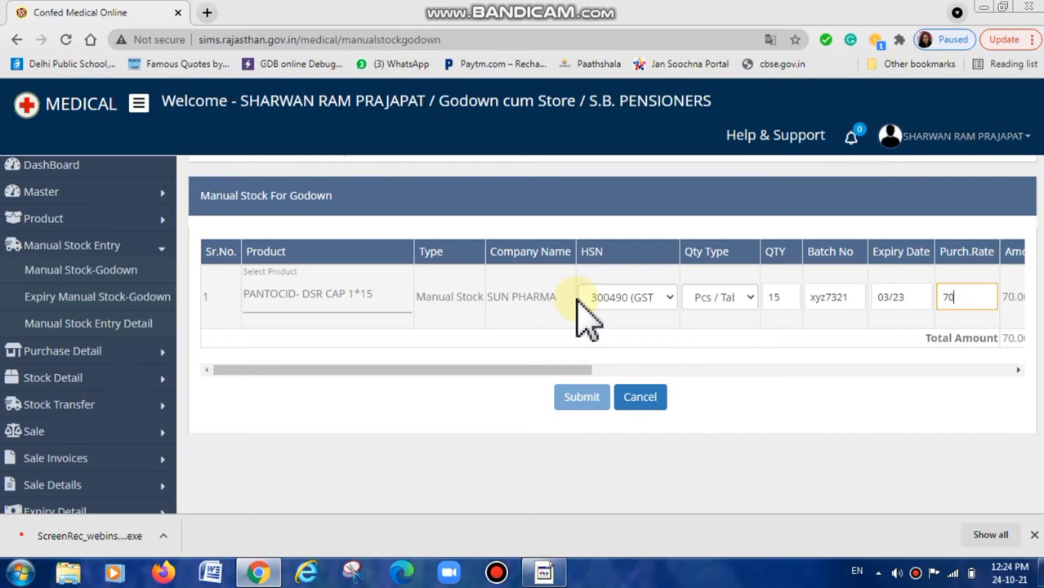
key(Tab)
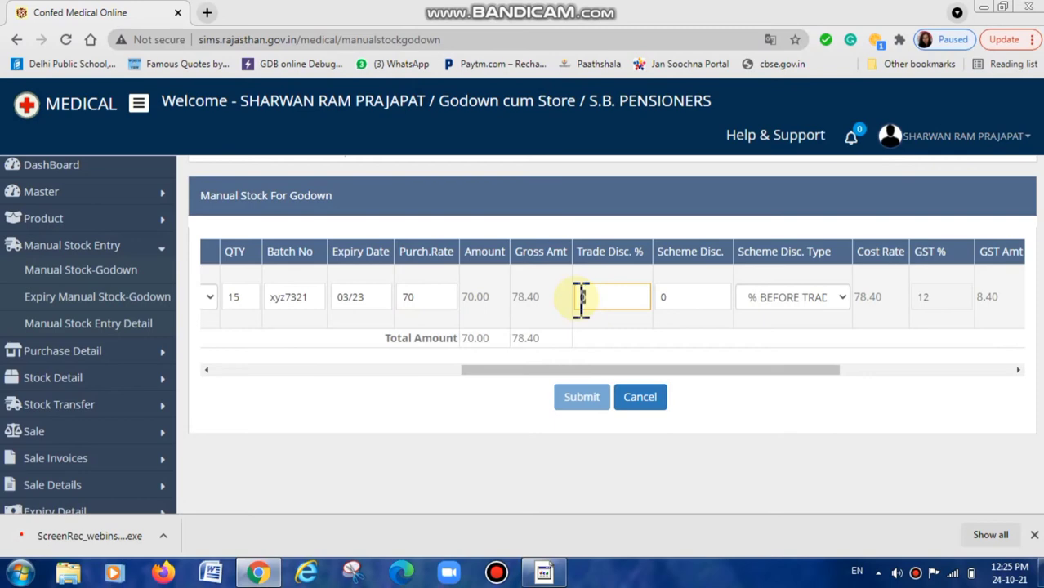
key(Tab)
key(Tab)
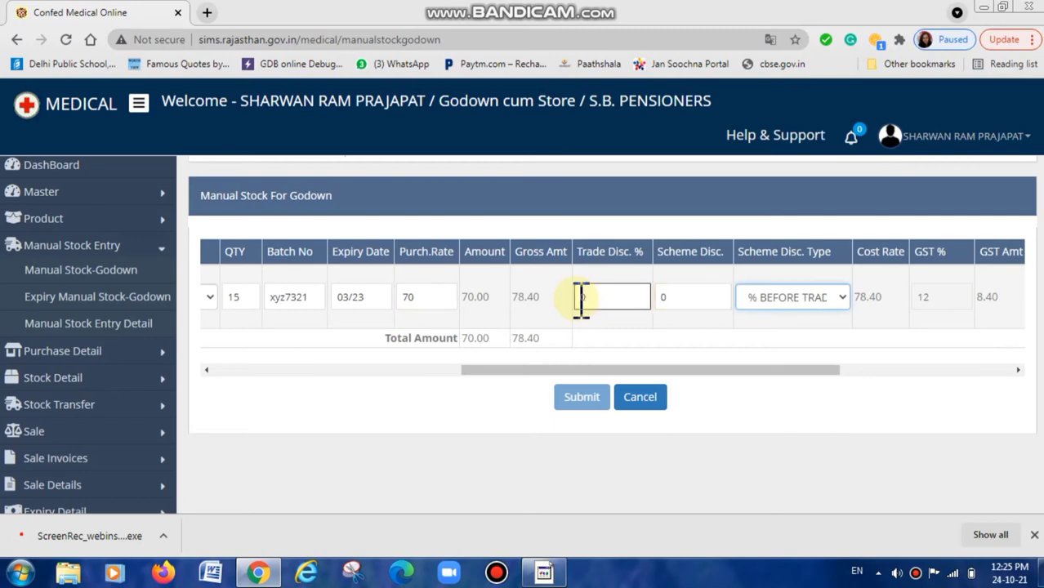
key(Tab)
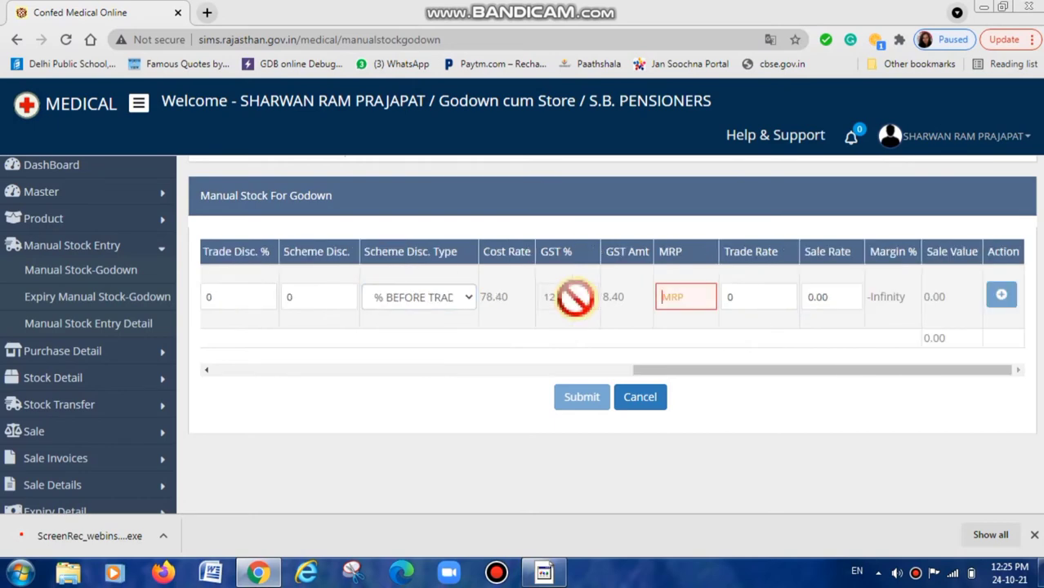
Set both the MRP and the trade rate to 100, accepting the calculated sale rate
text(100)
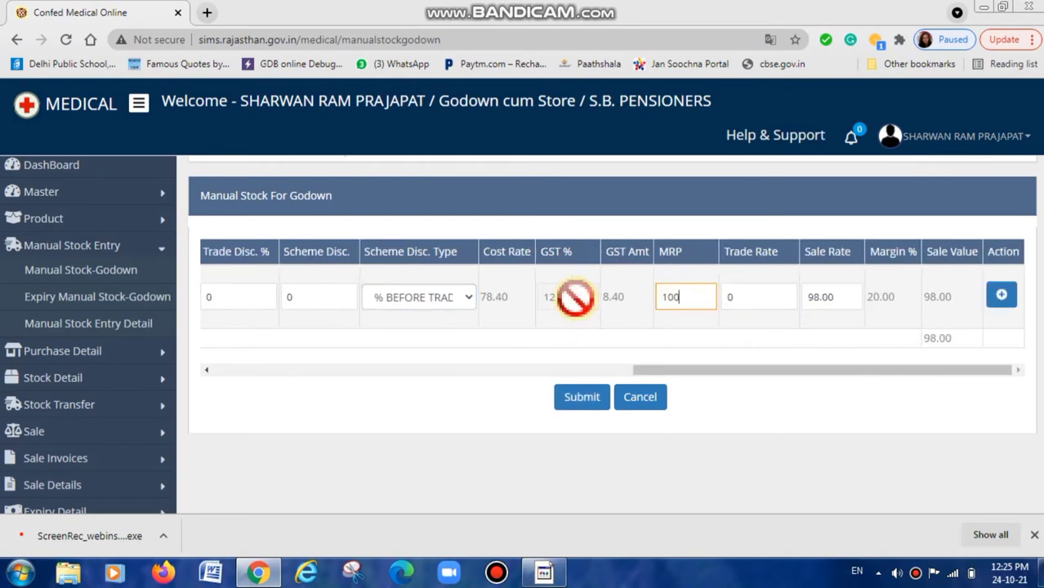
key(Tab)
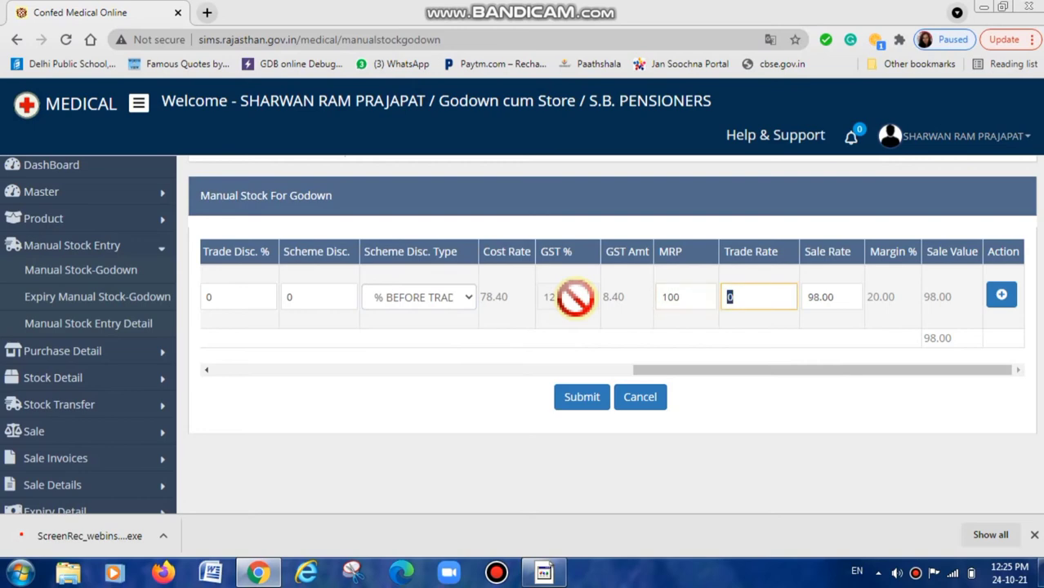
text(100)
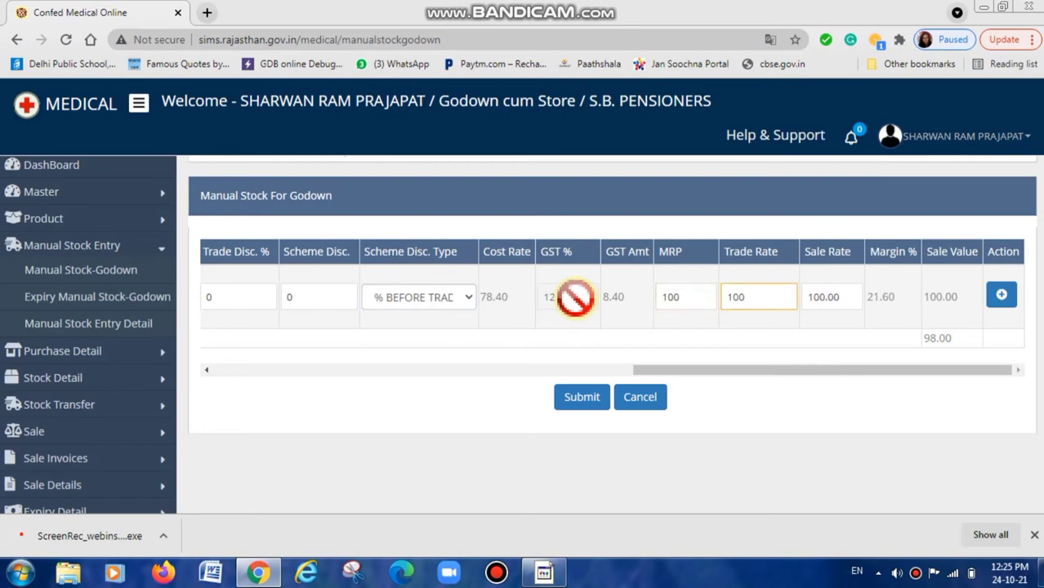
key(Tab)
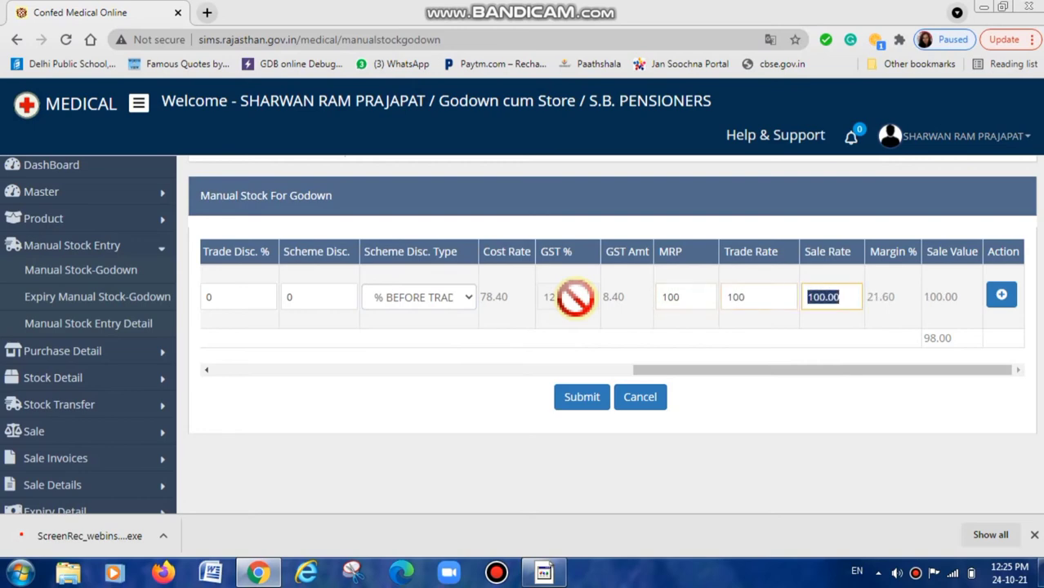
key(Tab)
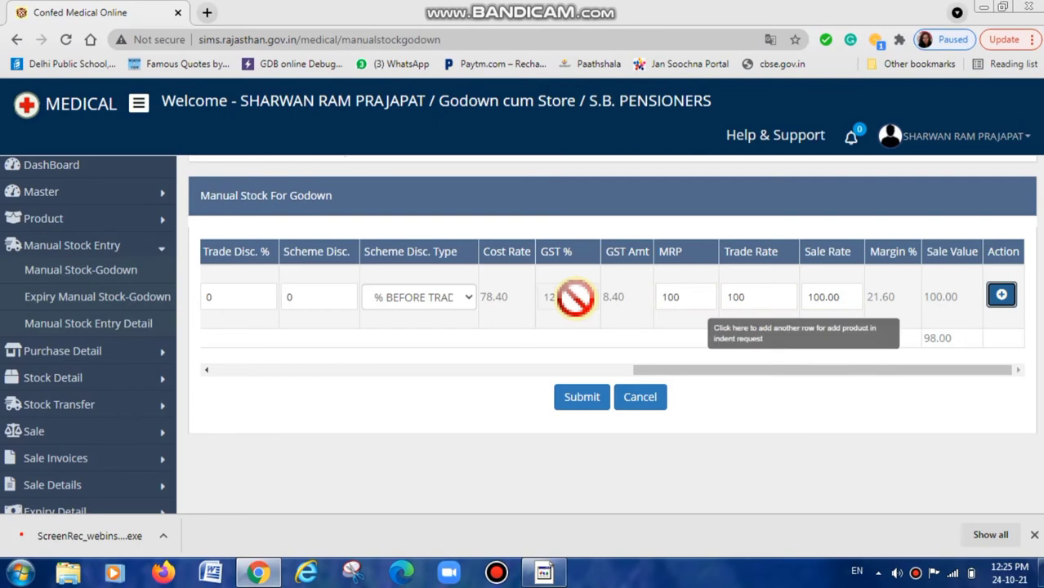
Submit and save the Pantocid stock entry, and review it in the Manual Stock Entry Detail list
click(591, 400)
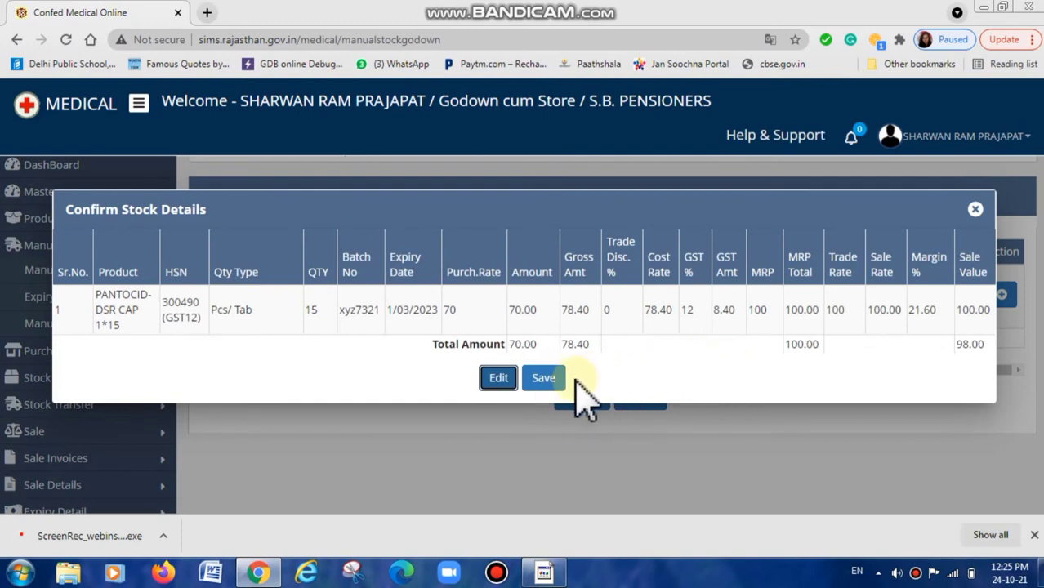
click(552, 379)
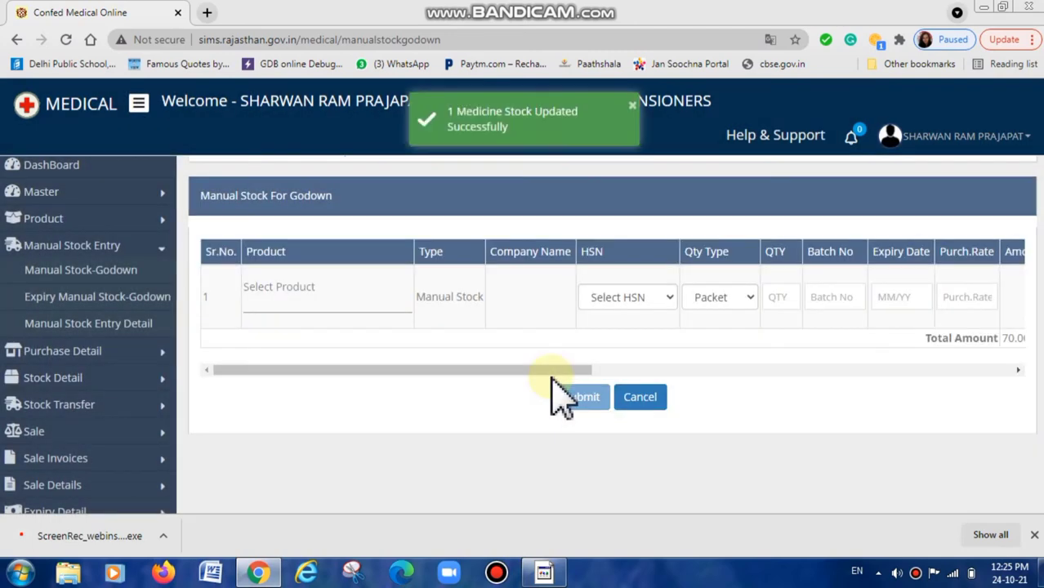
click(79, 331)
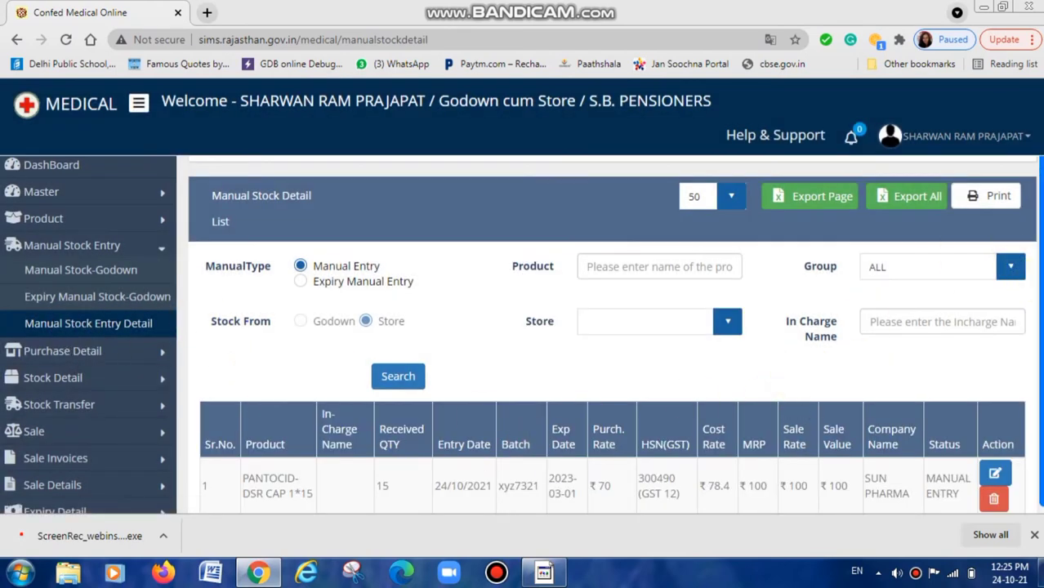
scroll(1038, 396, down, 2)
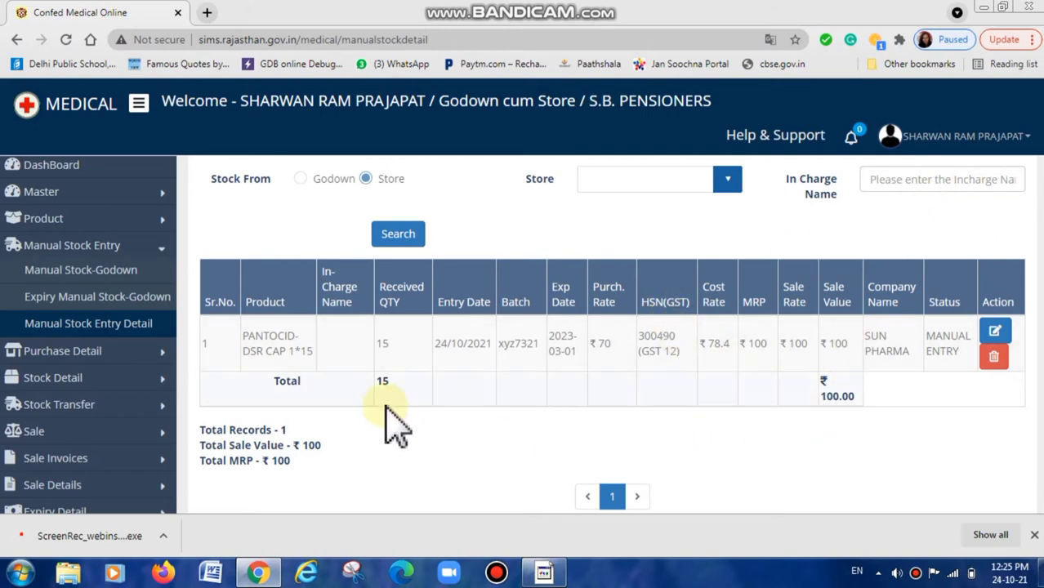
Open a new godown manual stock entry and choose PANTOSEC DSR (G) CAP 40/30 1*10 as the product
click(115, 275)
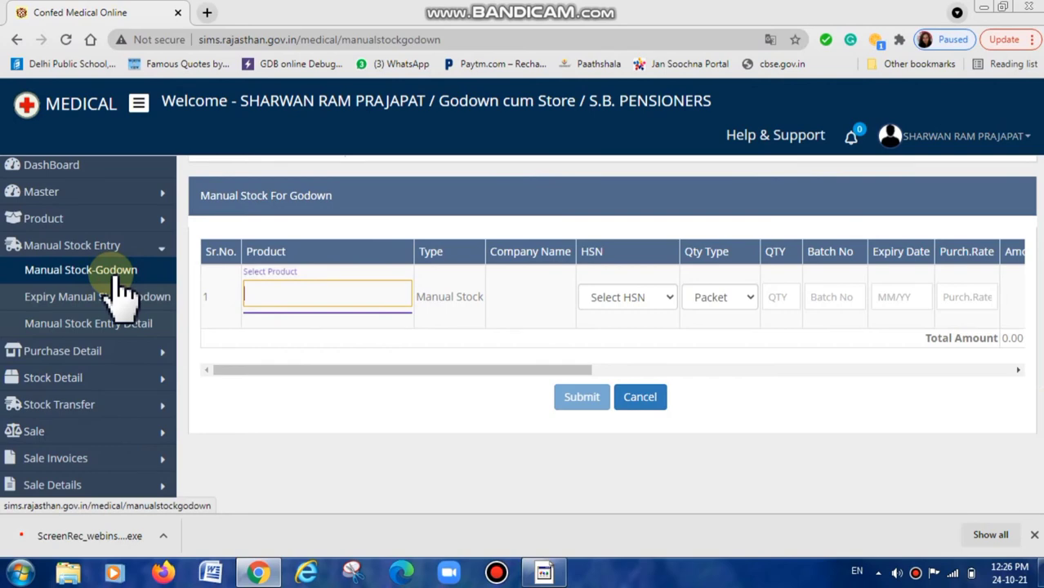
text(PA)
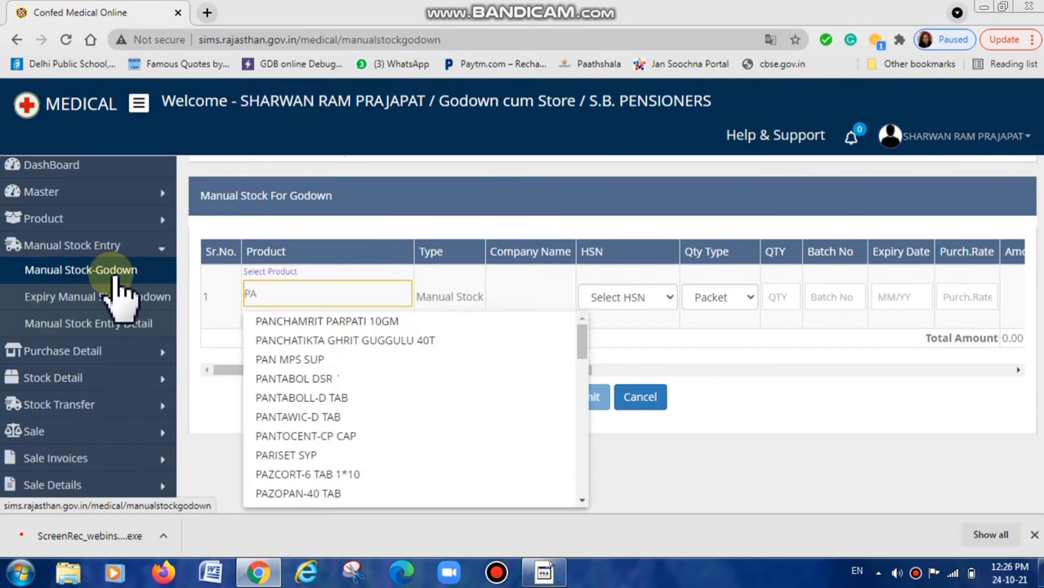
text(NTOS)
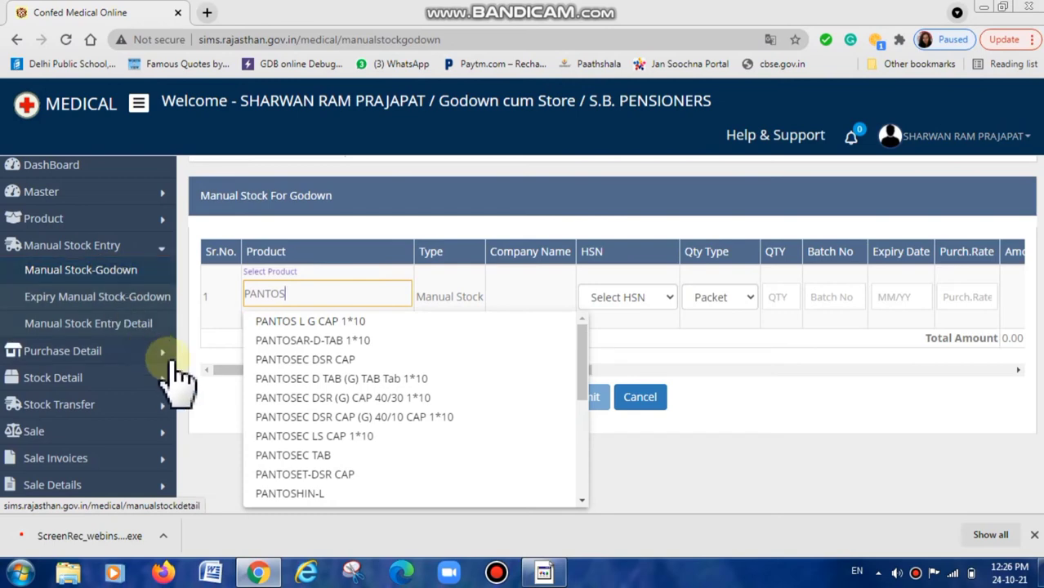
click(310, 399)
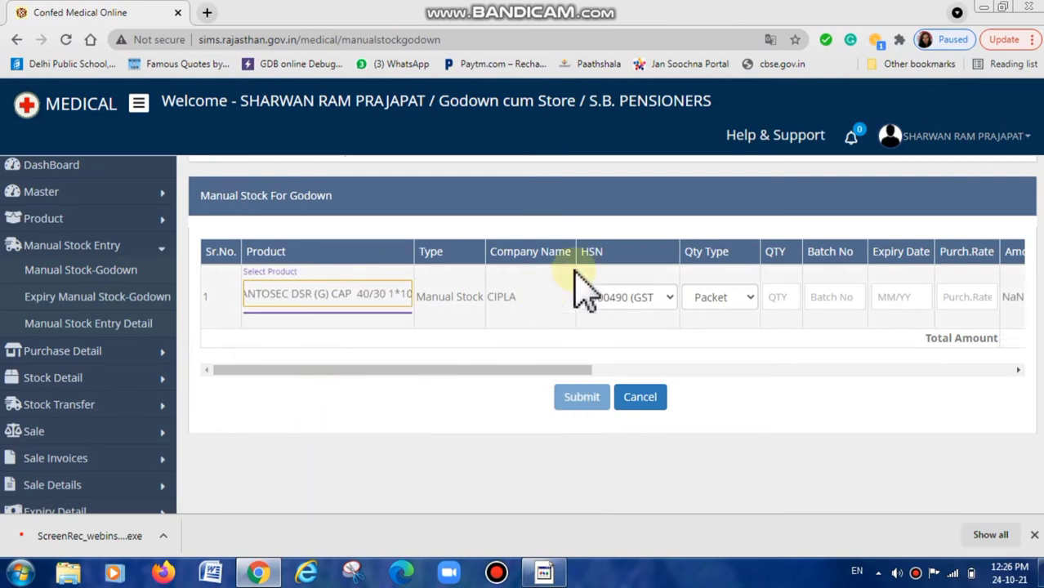
Set the Pantosec row's quantity type to Pcs / Tab and its quantity to 10
click(723, 300)
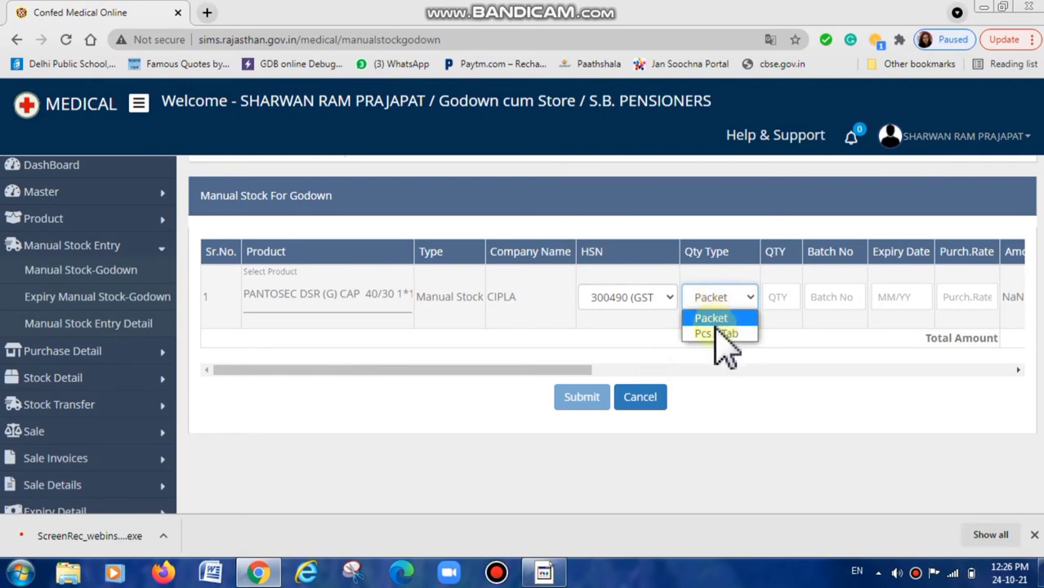
click(716, 335)
click(770, 298)
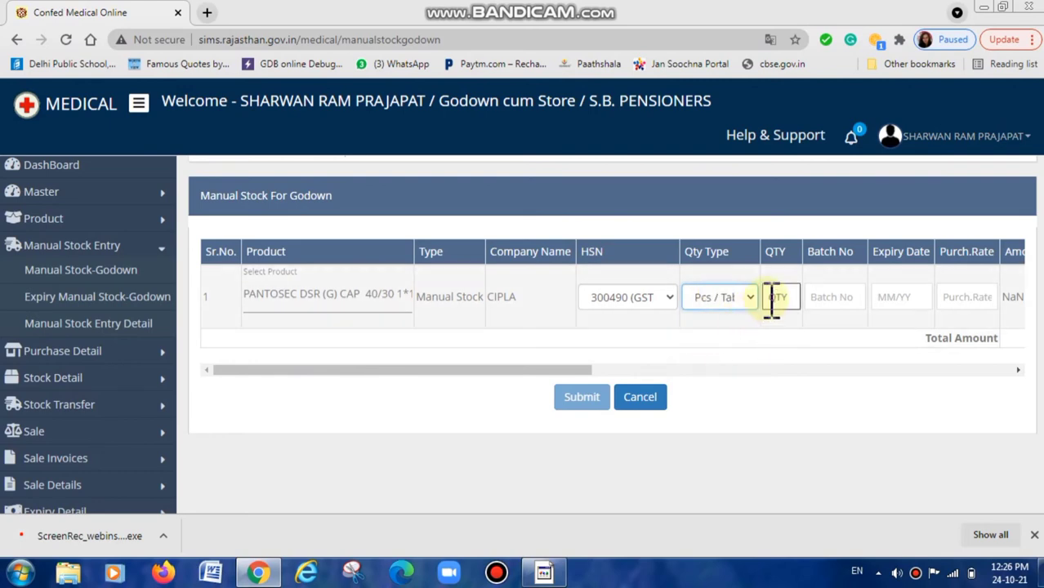
text(1)
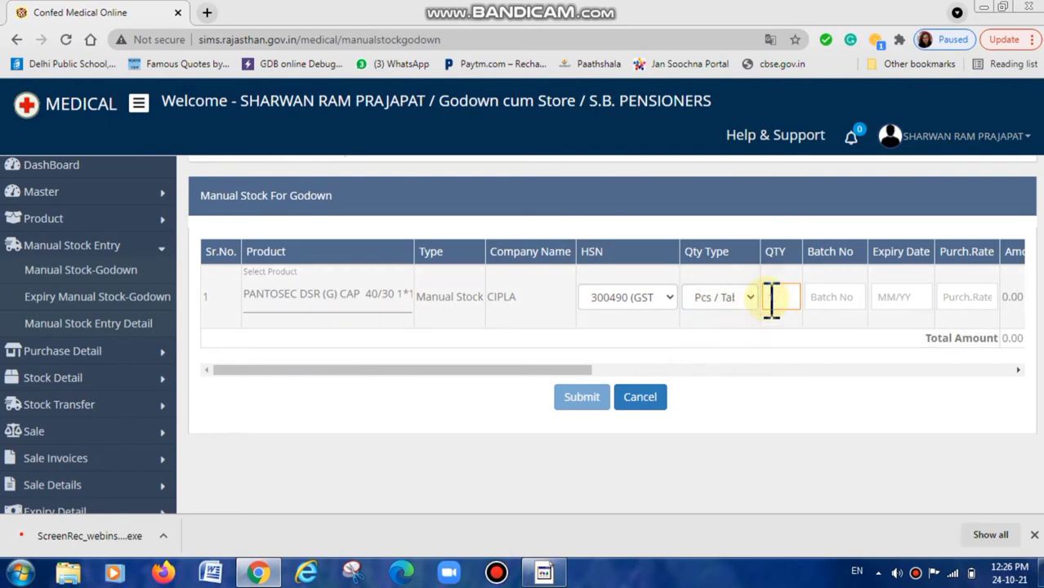
text(0)
key(Tab)
Enter batch number XYZ123, expiry date 02/23 and purchase rate 10 in the Pantosec row
text(X)
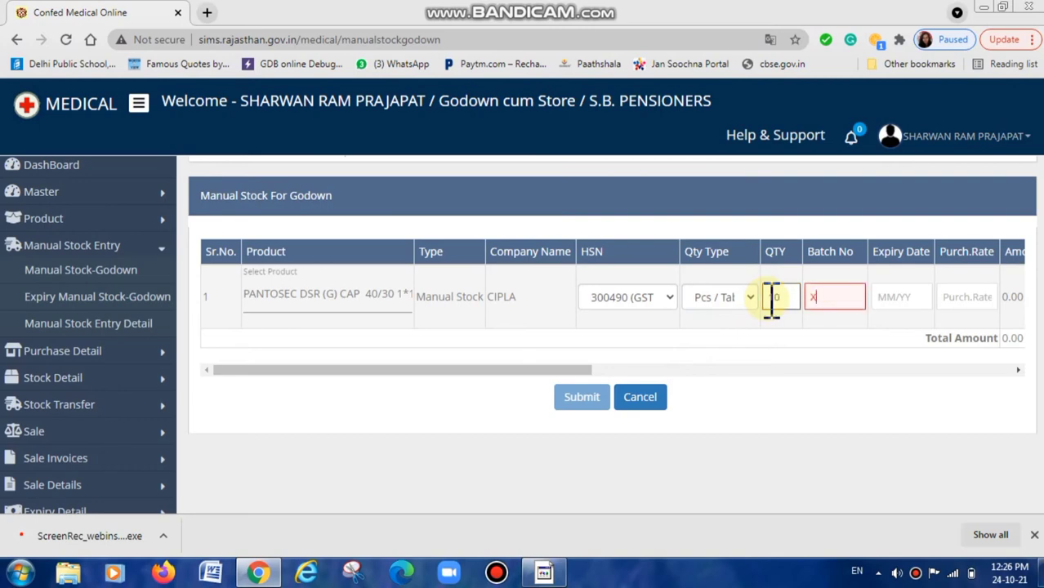
text(YZ123)
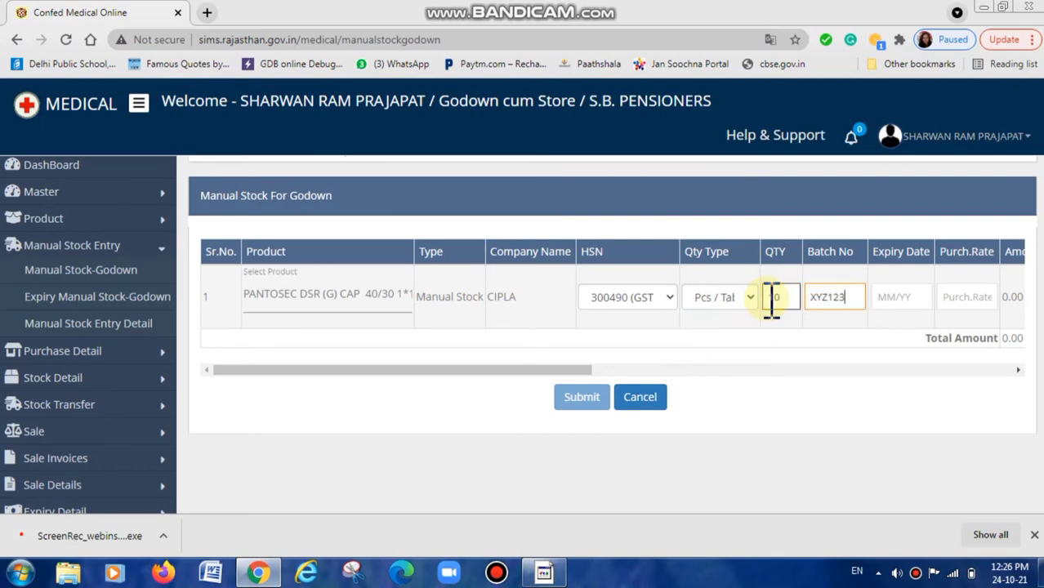
key(Tab)
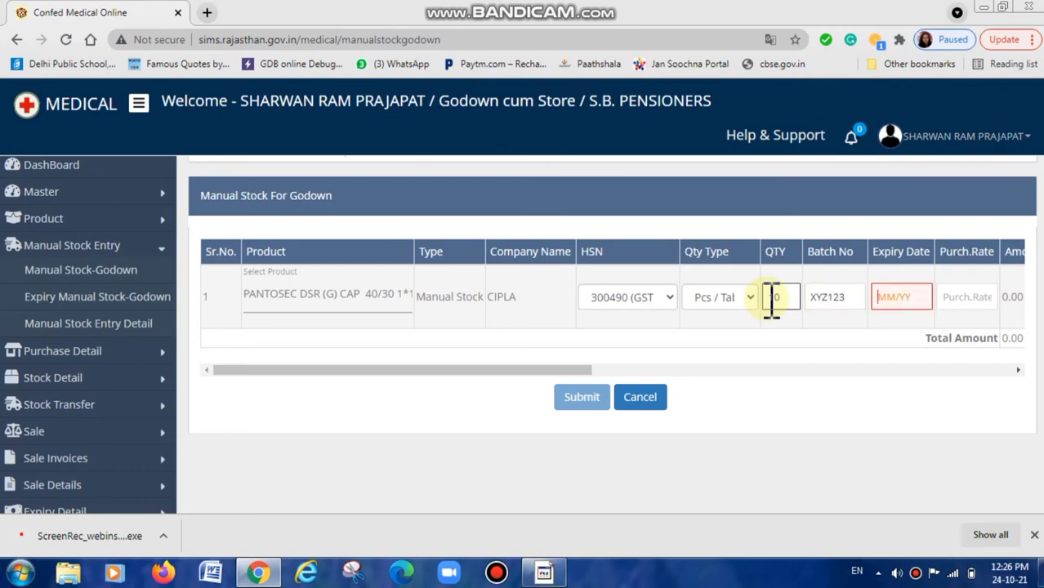
text(02/23)
key(Tab)
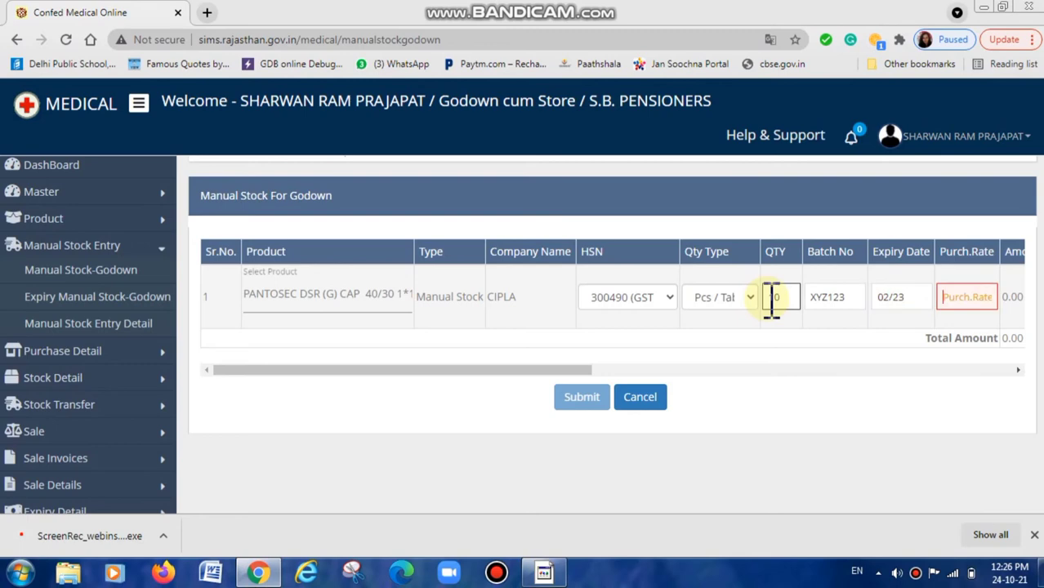
text(10)
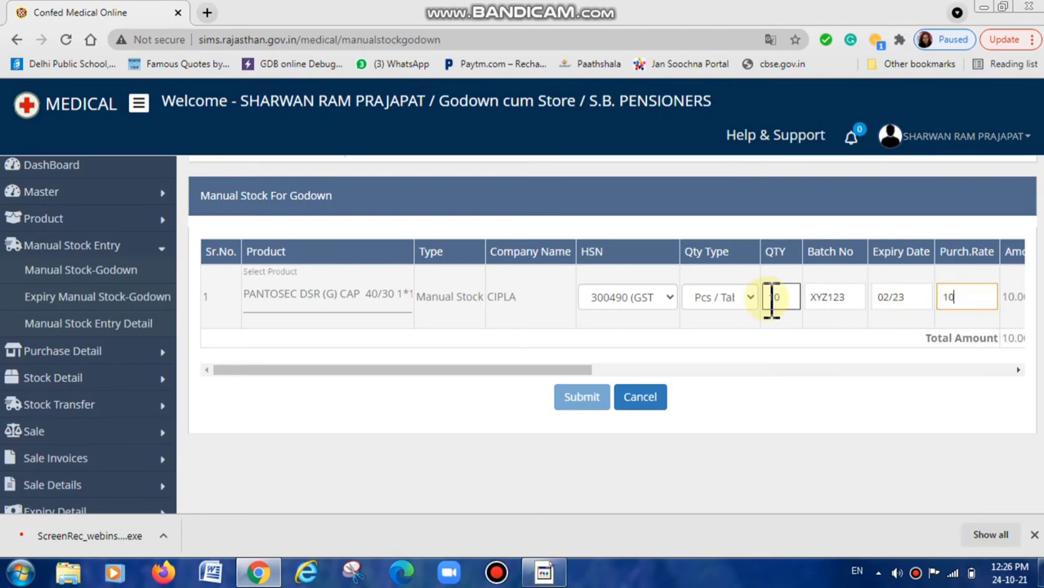
key(Tab)
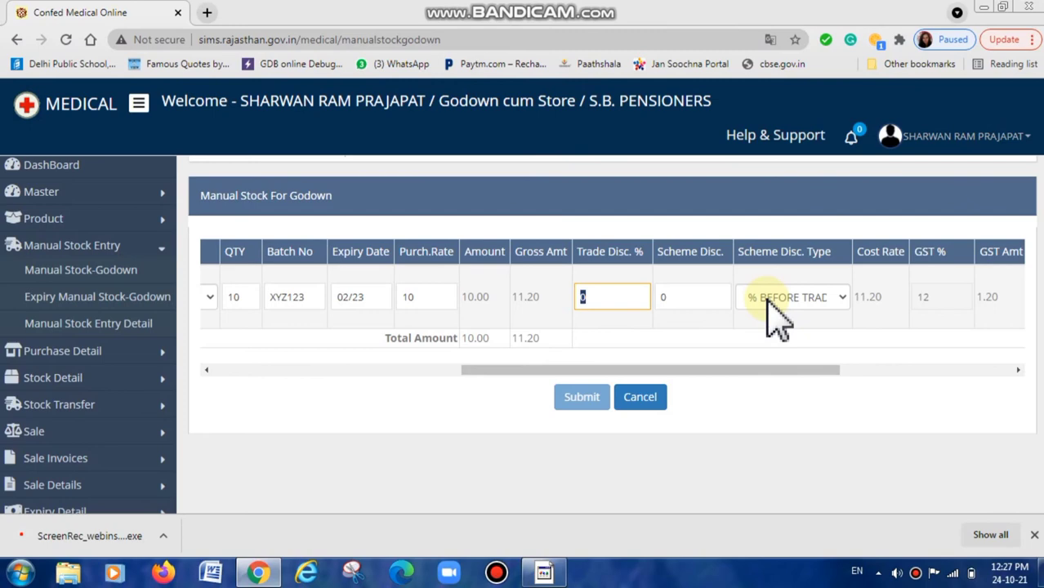
text(16)
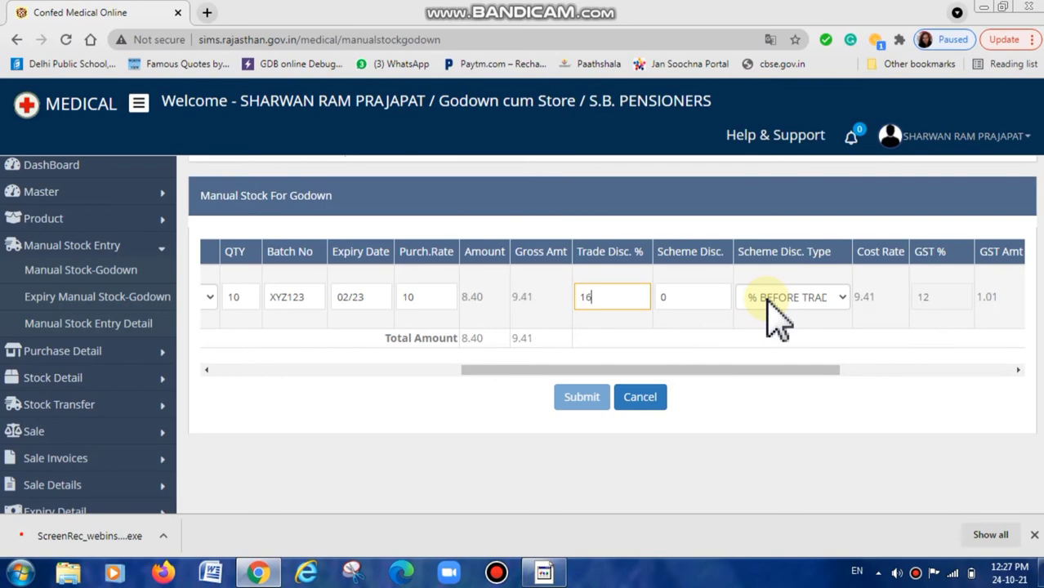
text(.8)
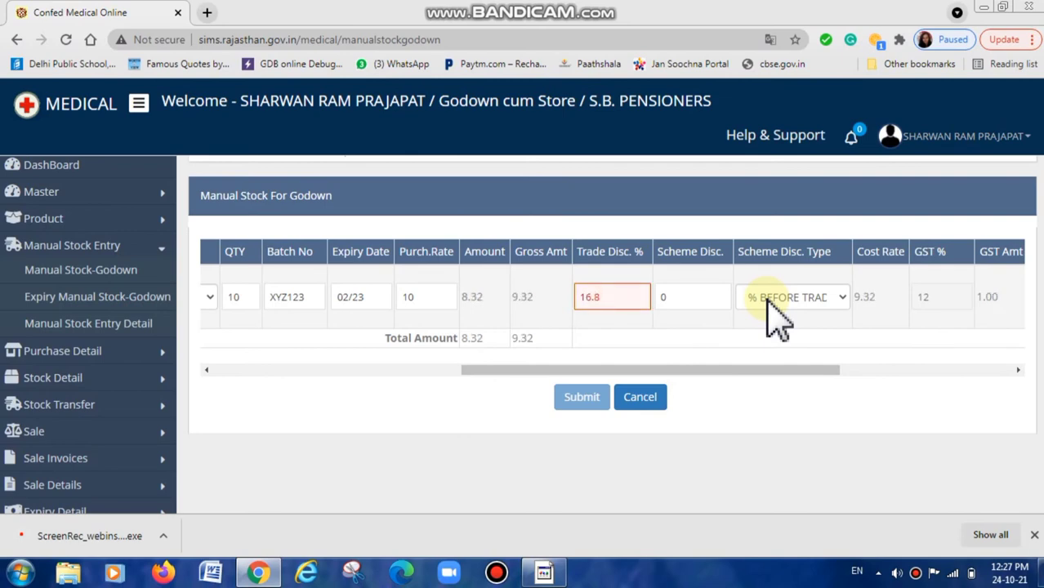
key(BackSpace)
key(BackSpace)
key(BackSpace)
key(Tab)
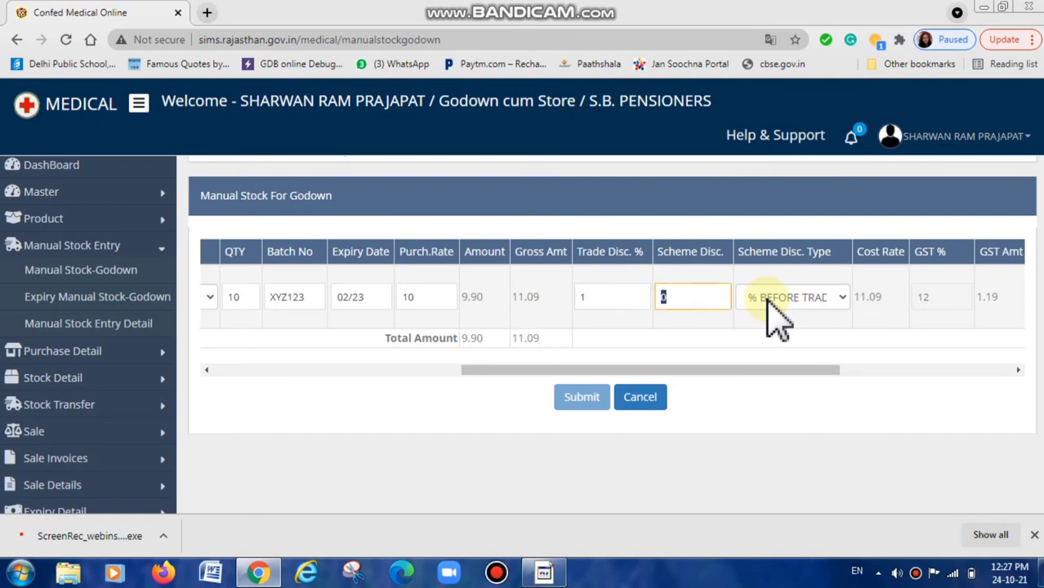
click(622, 294)
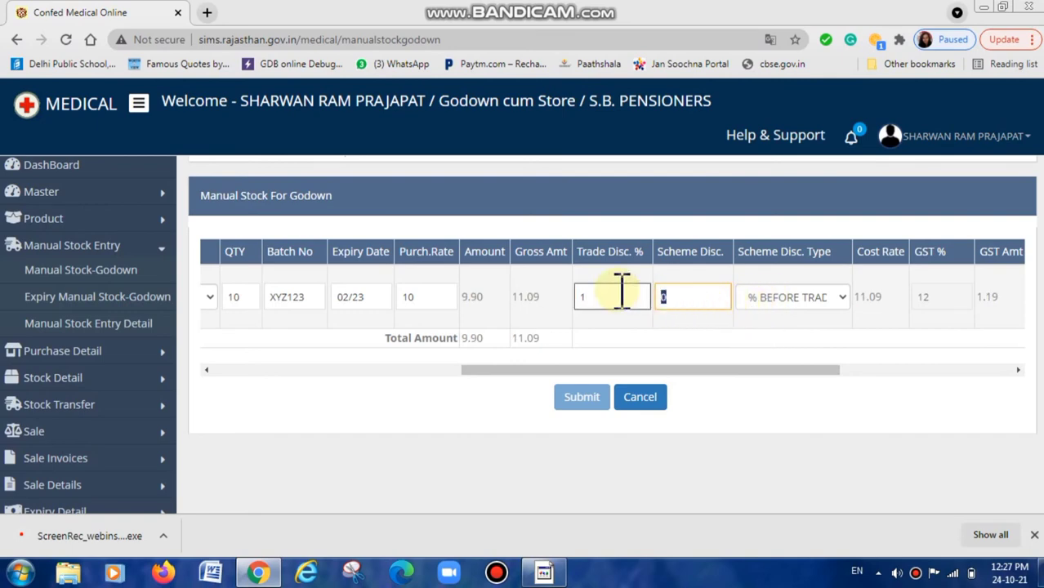
key(BackSpace)
key(Tab)
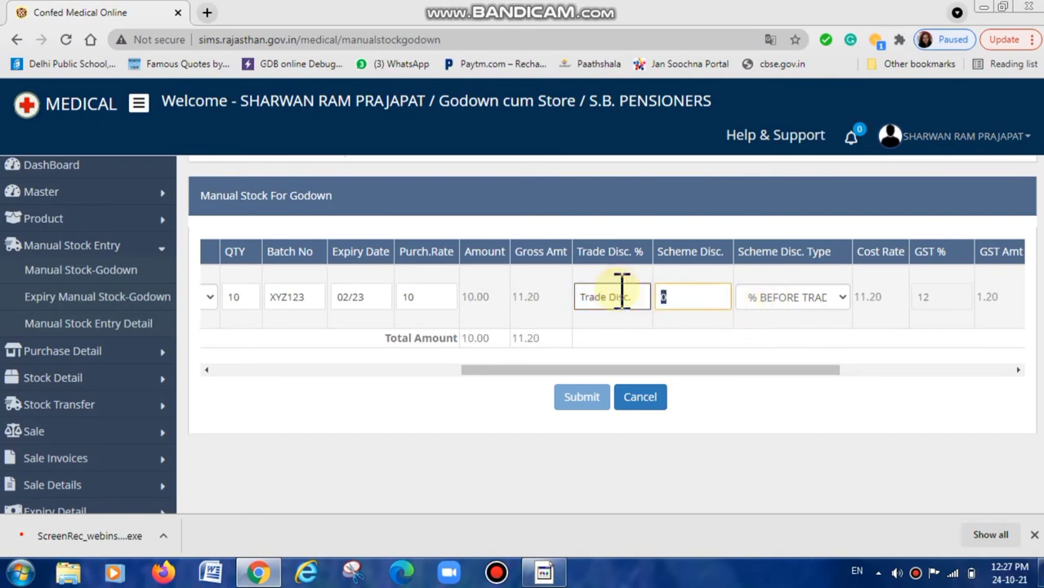
Set the Pantosec row's MRP to 100 and its trade rate to 16.8, keeping the default scheme discount
key(Tab)
key(Tab)
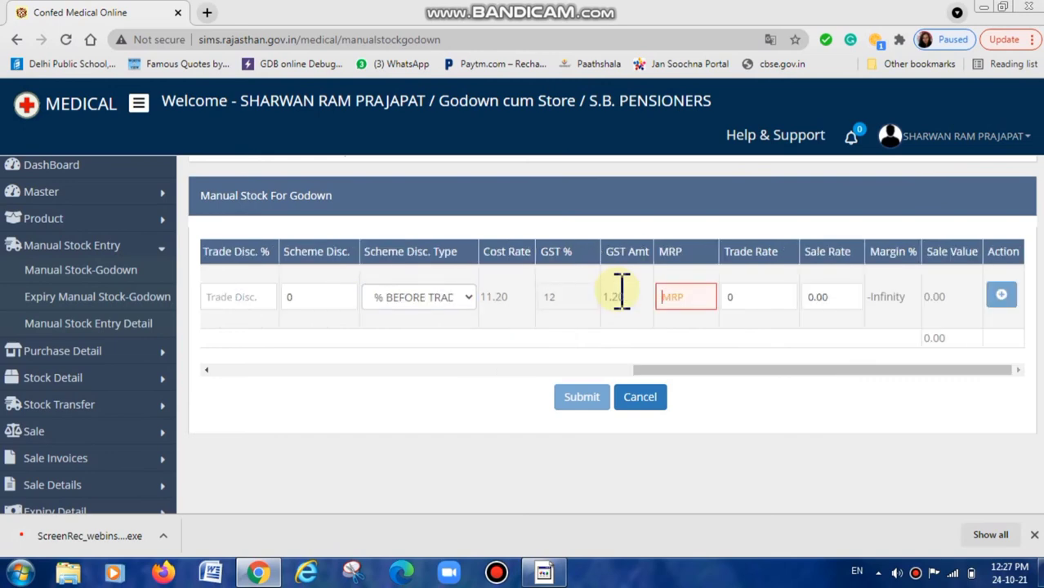
text(100)
key(Tab)
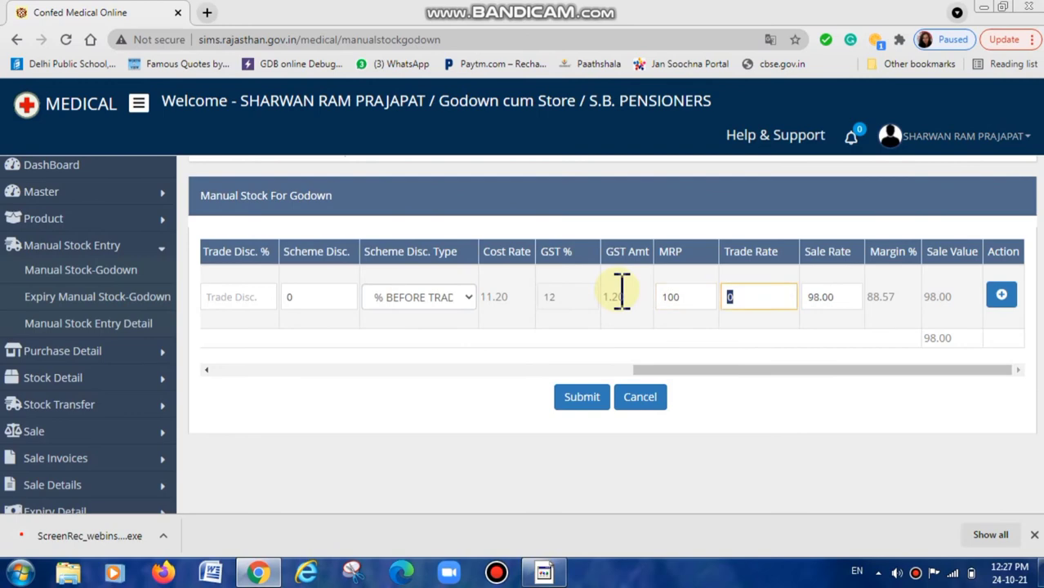
text(1)
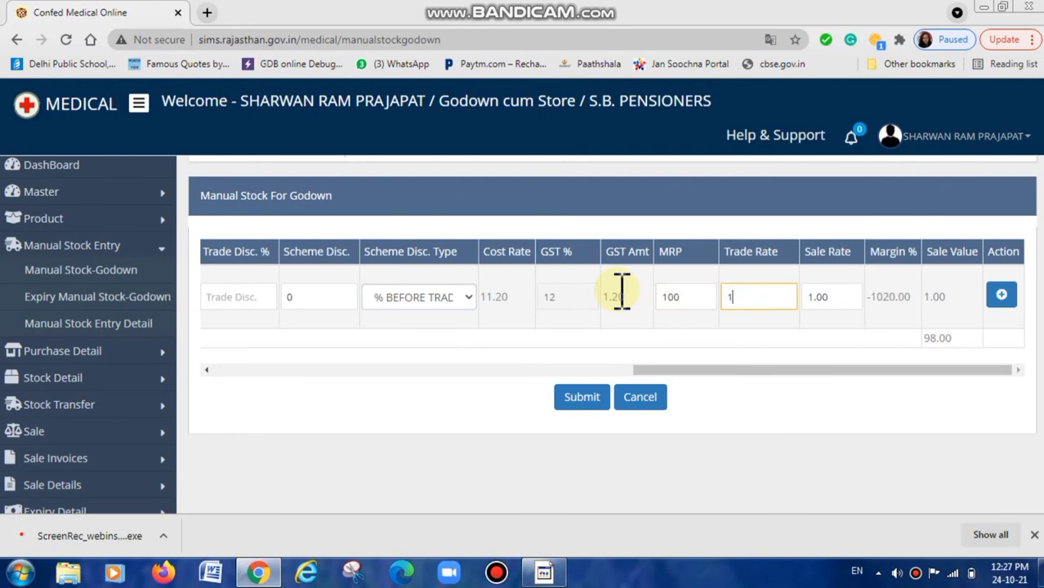
text(6.8)
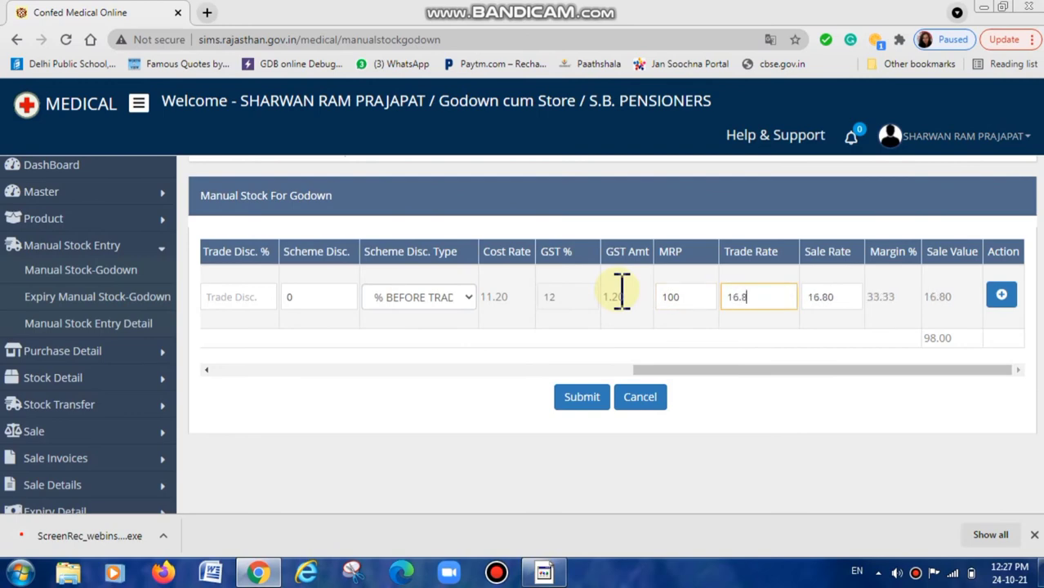
key(Tab)
Submit the Pantosec stock entry and save it from the stock confirmation
key(Tab)
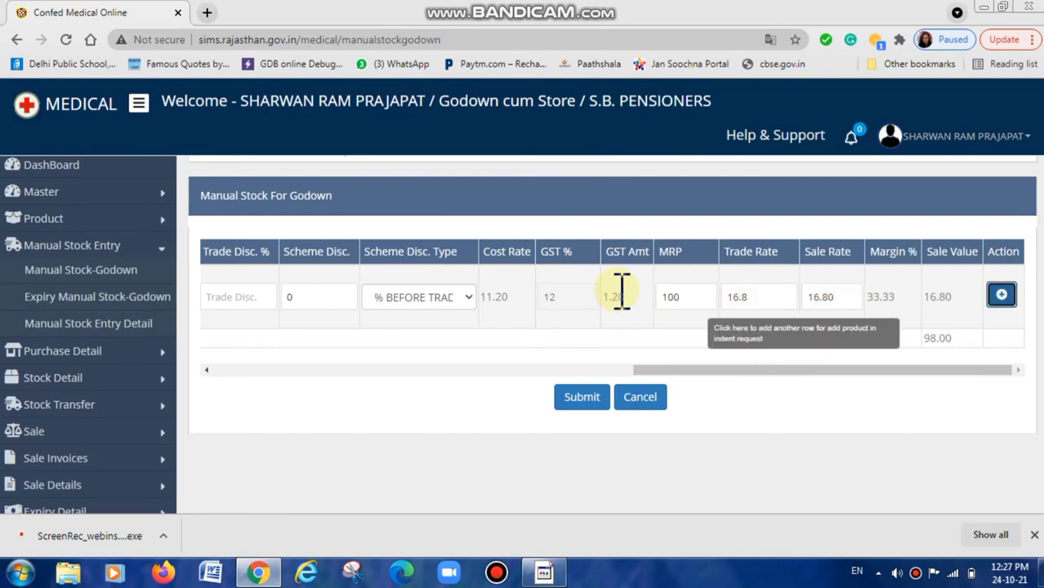
key(Tab)
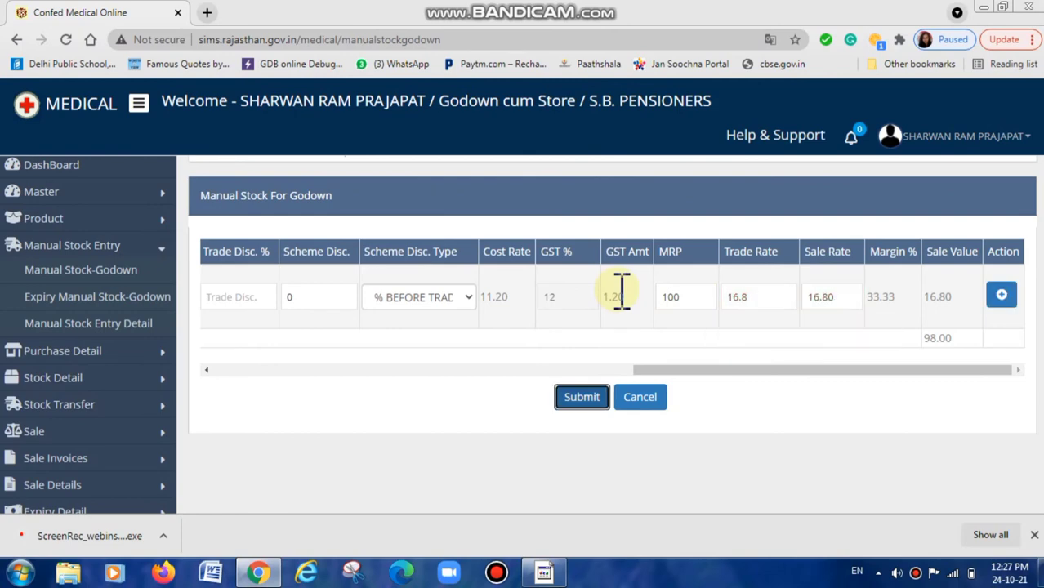
key(Return)
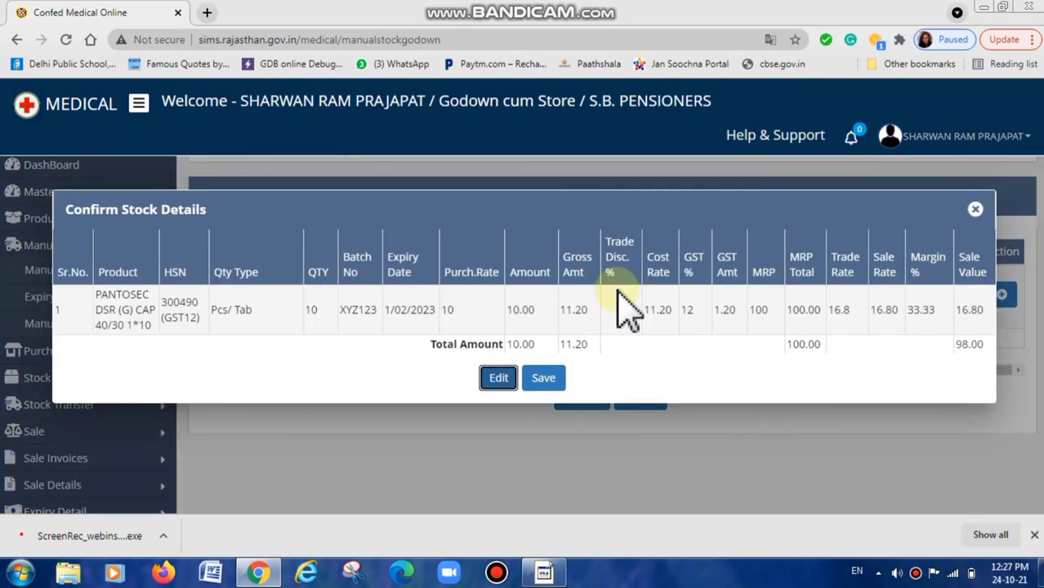
click(545, 380)
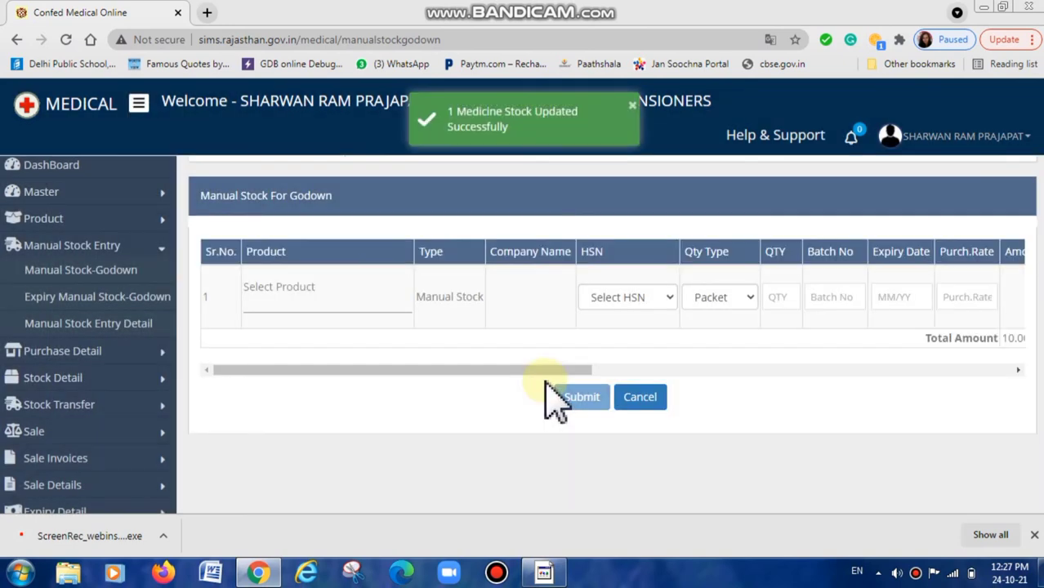
Open the Manual Stock Entry Detail list and check the Pantocid and Pantosec entries and their totals
click(139, 325)
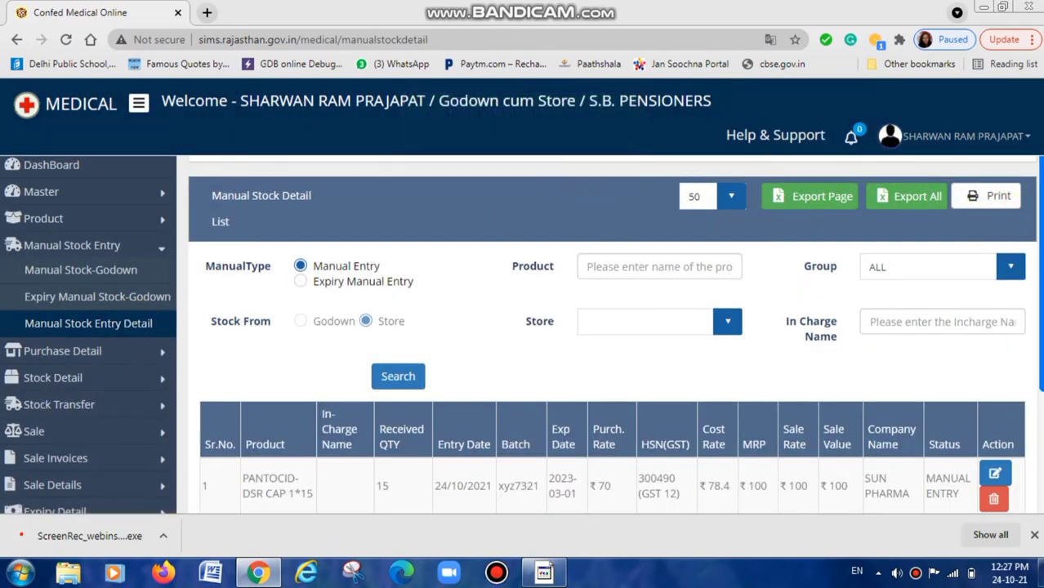
scroll(615, 335, down, 3)
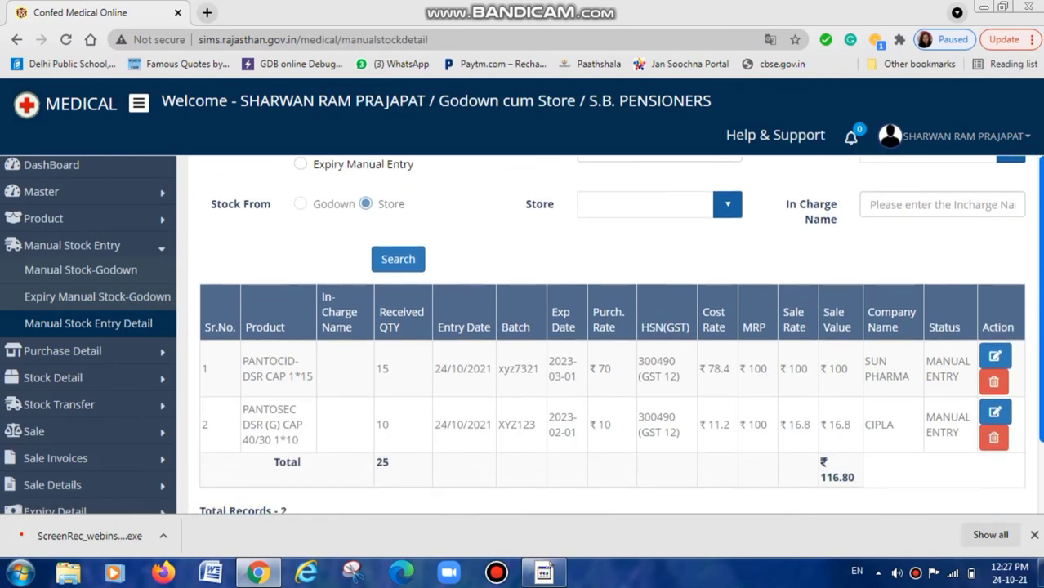
scroll(613, 335, down, 2)
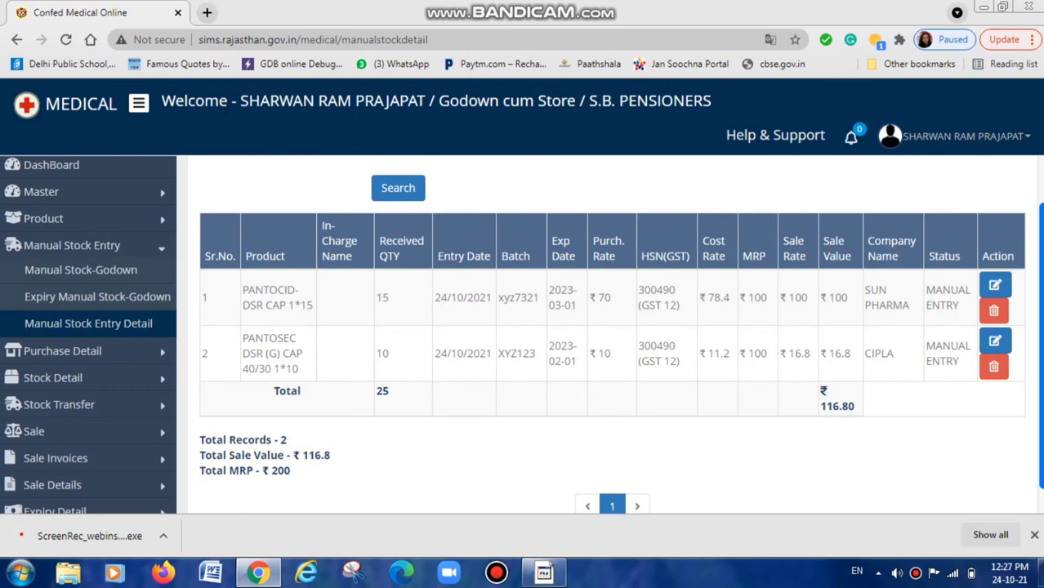
scroll(613, 341, down, 1)
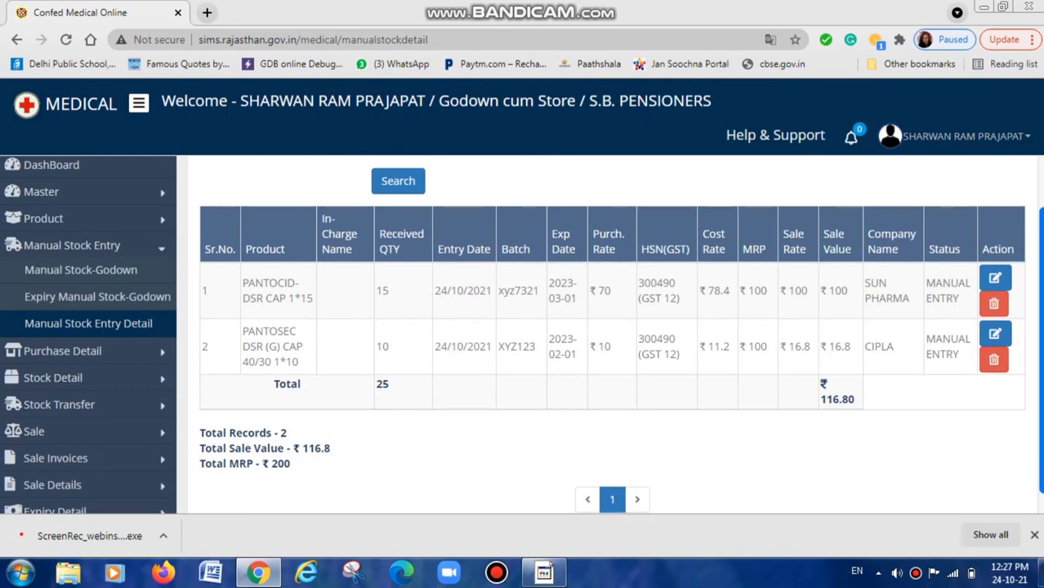
scroll(613, 335, up, 1)
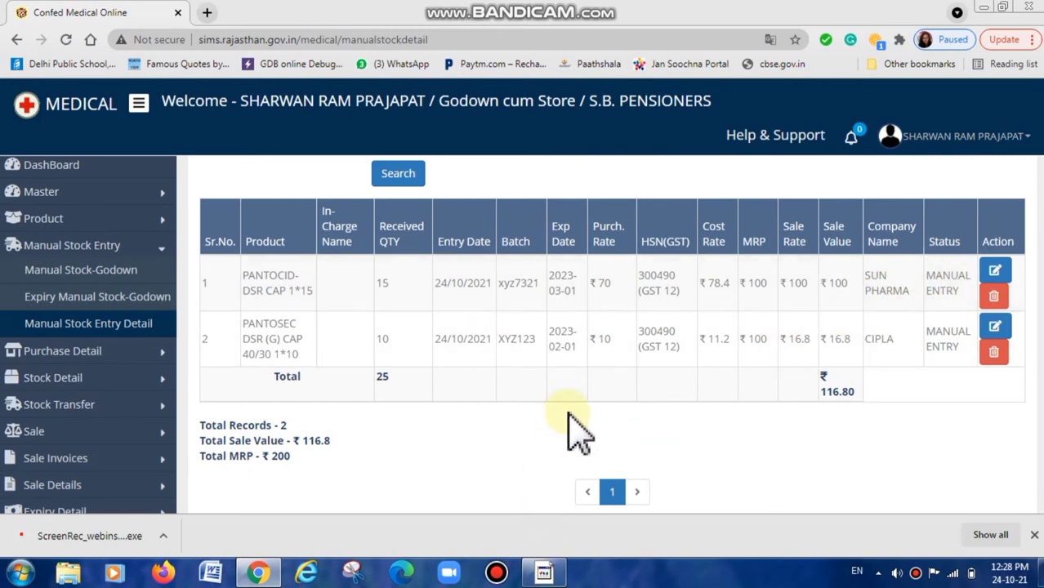
scroll(572, 429, down, 1)
View the Order Invoice Report and the godown summary on the dashboard
click(80, 268)
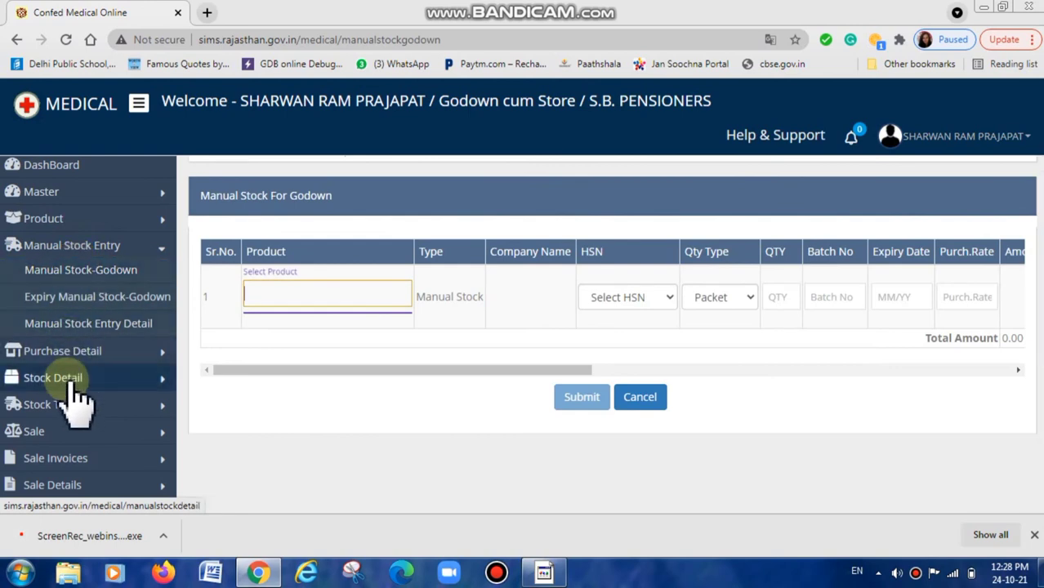
click(56, 461)
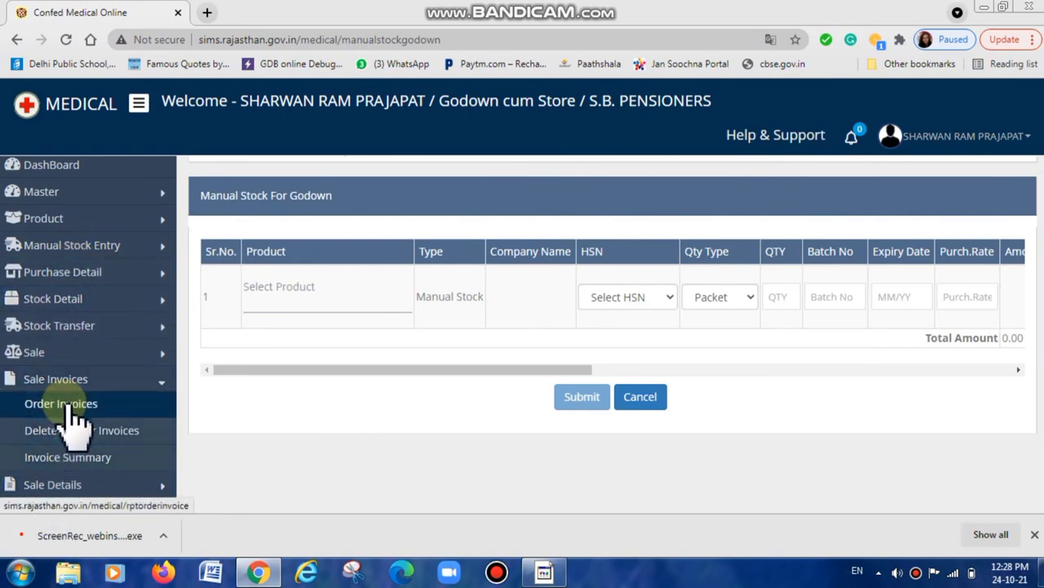
click(68, 411)
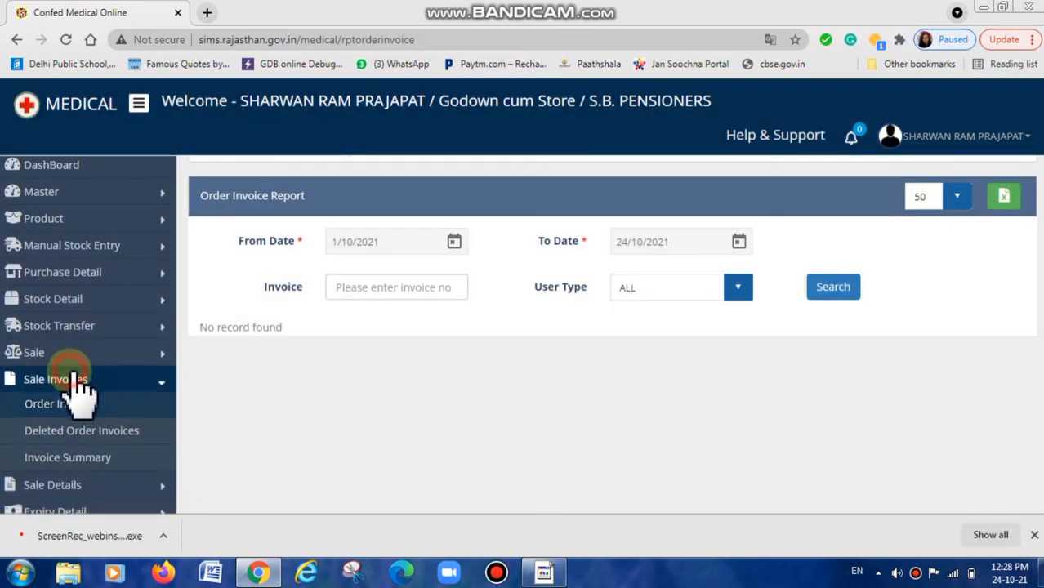
click(76, 380)
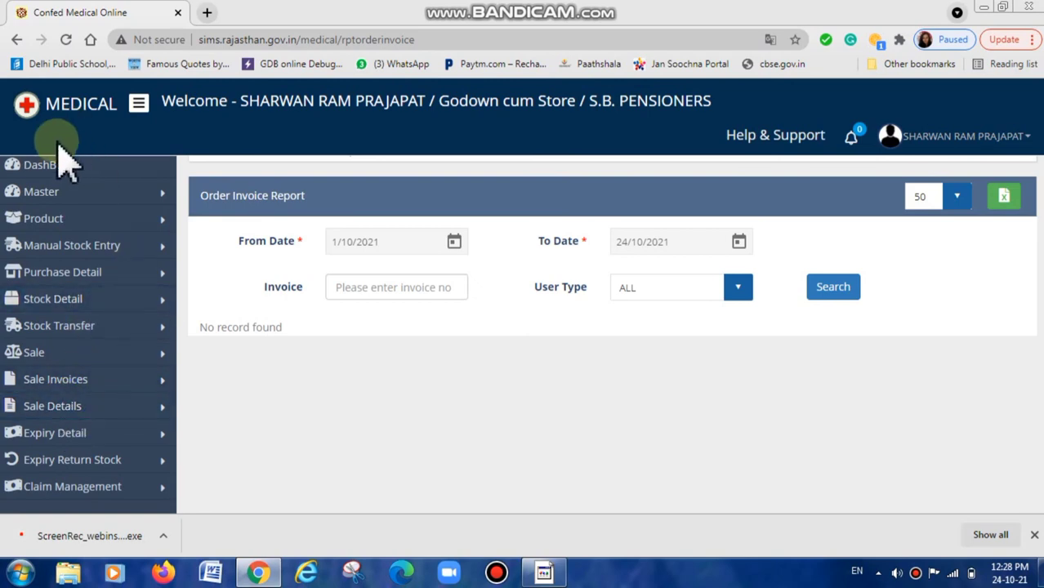
click(43, 171)
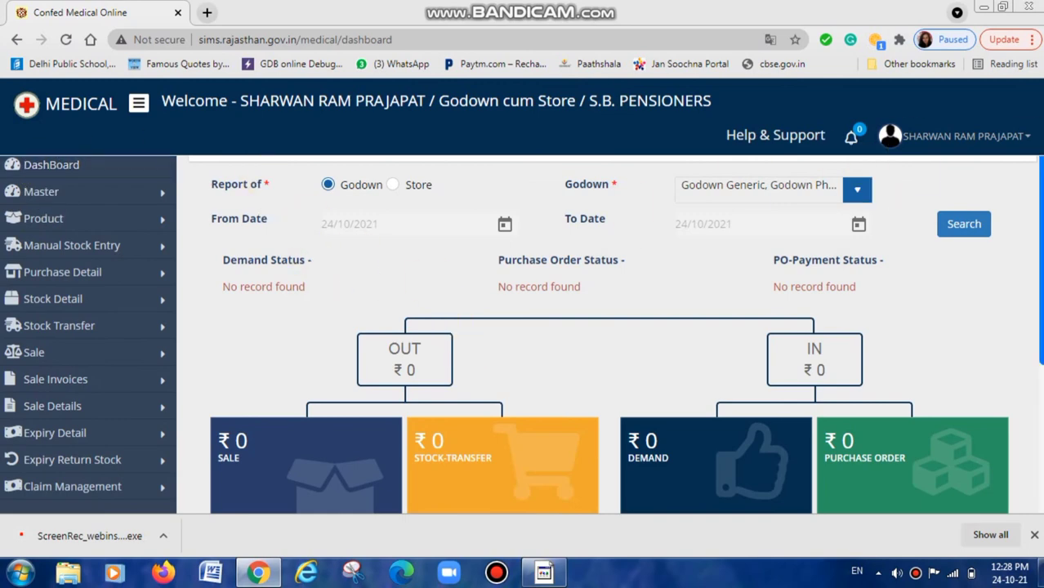
scroll(1039, 327, down, 1)
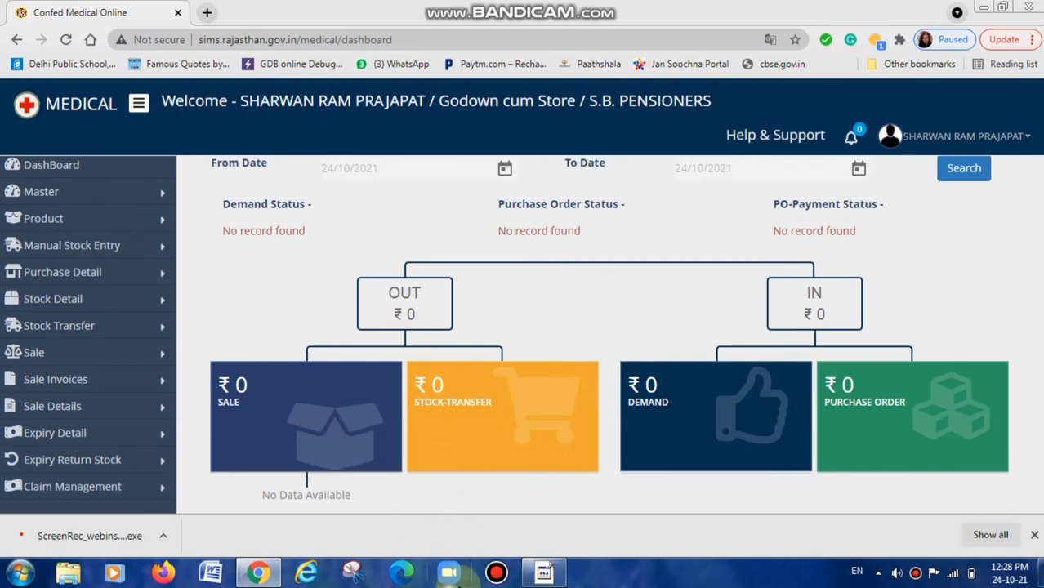
click(506, 572)
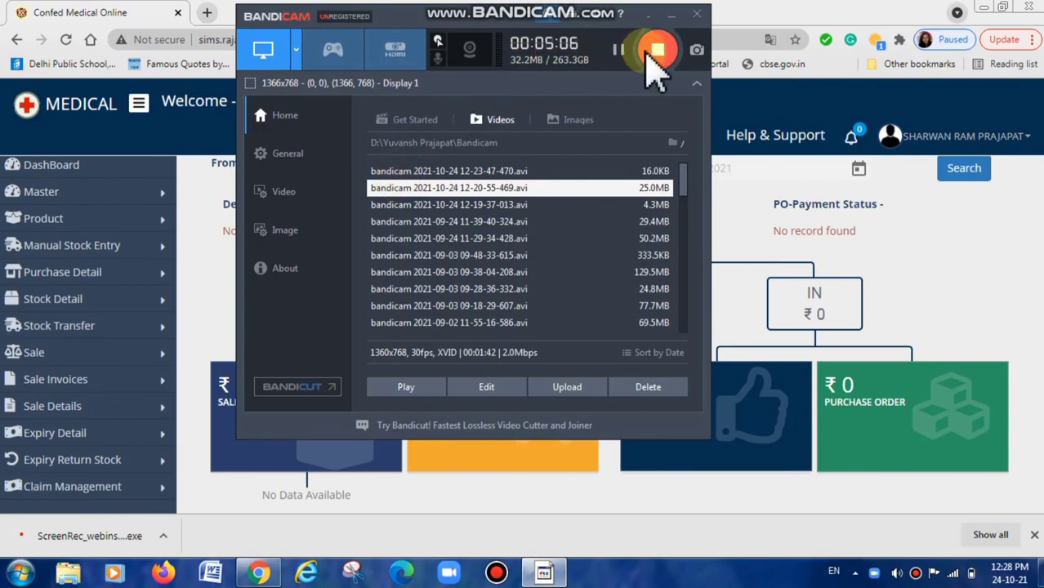
click(659, 50)
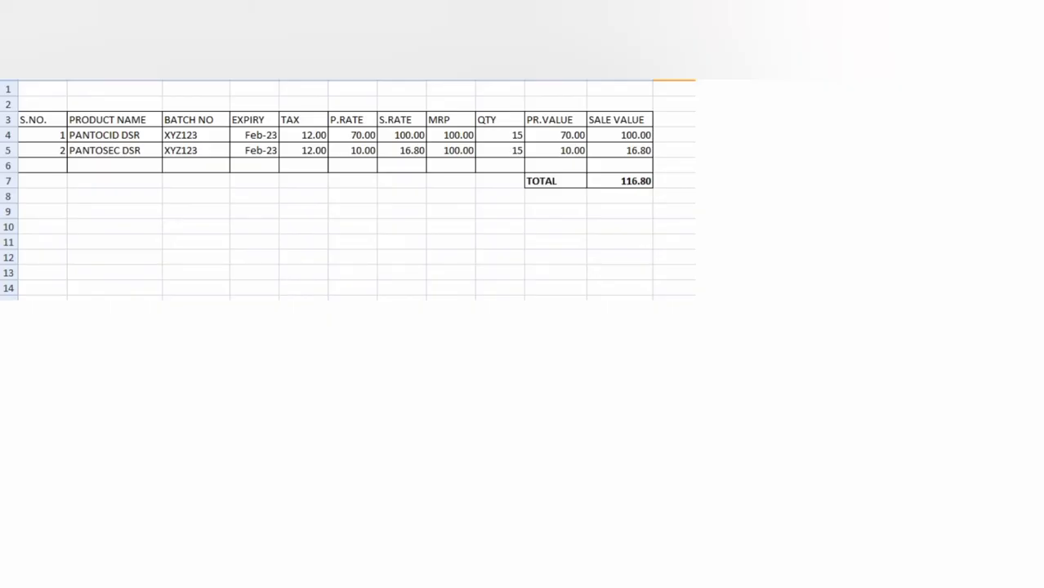